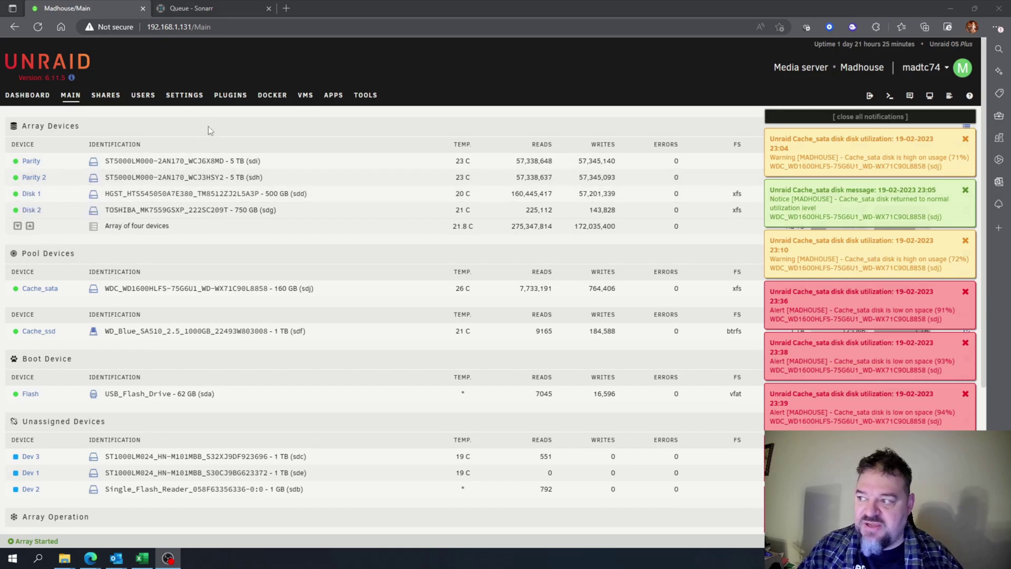
Stop all running Docker containers (OpenVPN-Client, binhex-sabnzbd, binhex-sonarr) from the Docker overview
{"action": "left_click", "coordinate": [273, 96]}
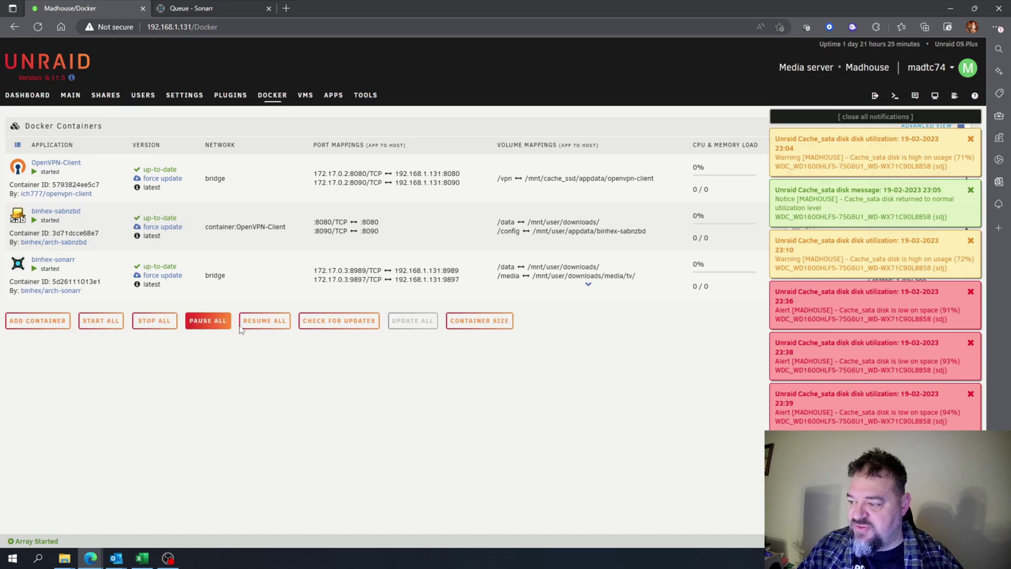
{"action": "left_click", "coordinate": [166, 319]}
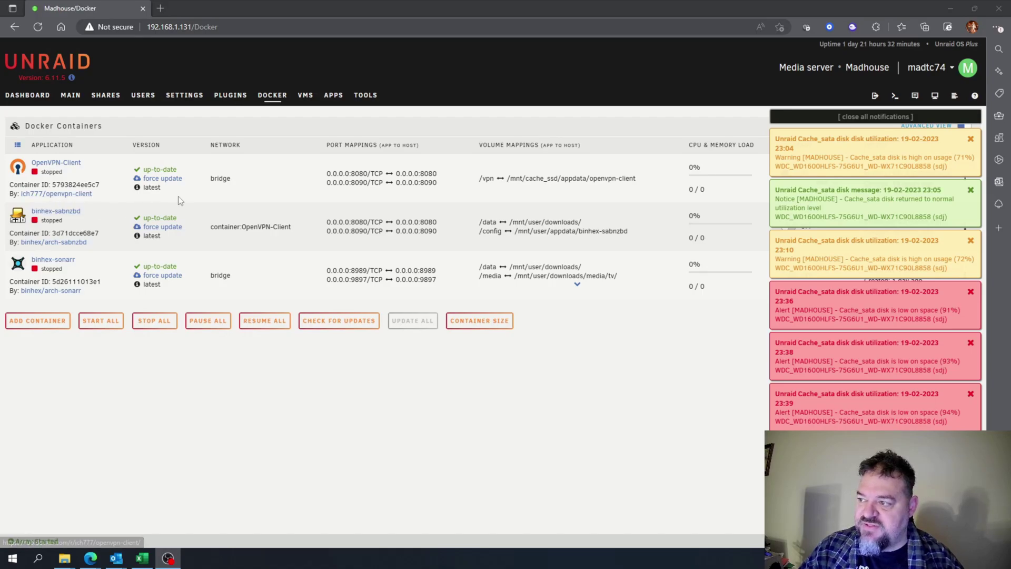
Check the downloads share's cache setting, leaving Use cache pool at Yes on Cache_sata
{"action": "left_click", "coordinate": [112, 101]}
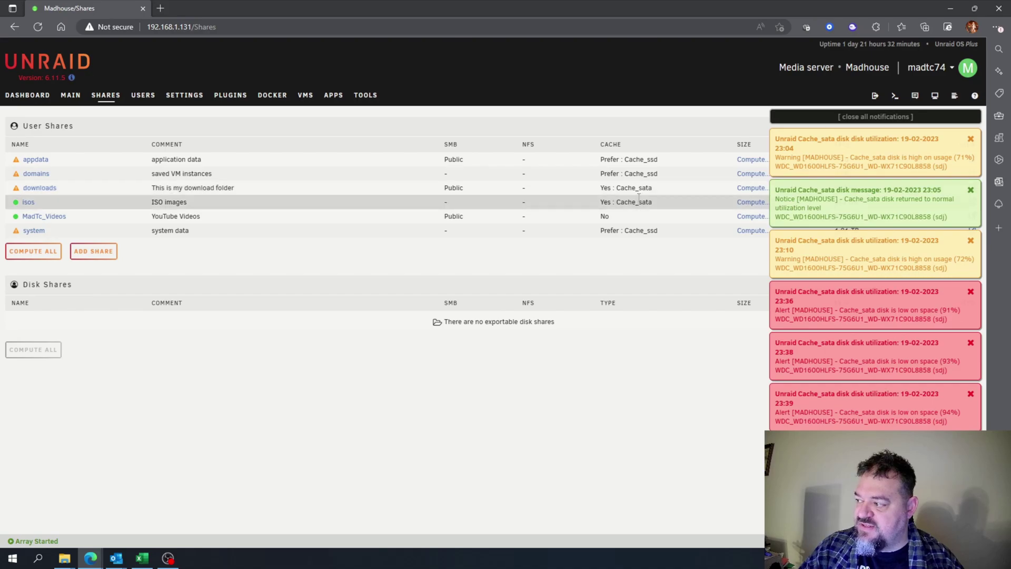
{"action": "left_click", "coordinate": [45, 193]}
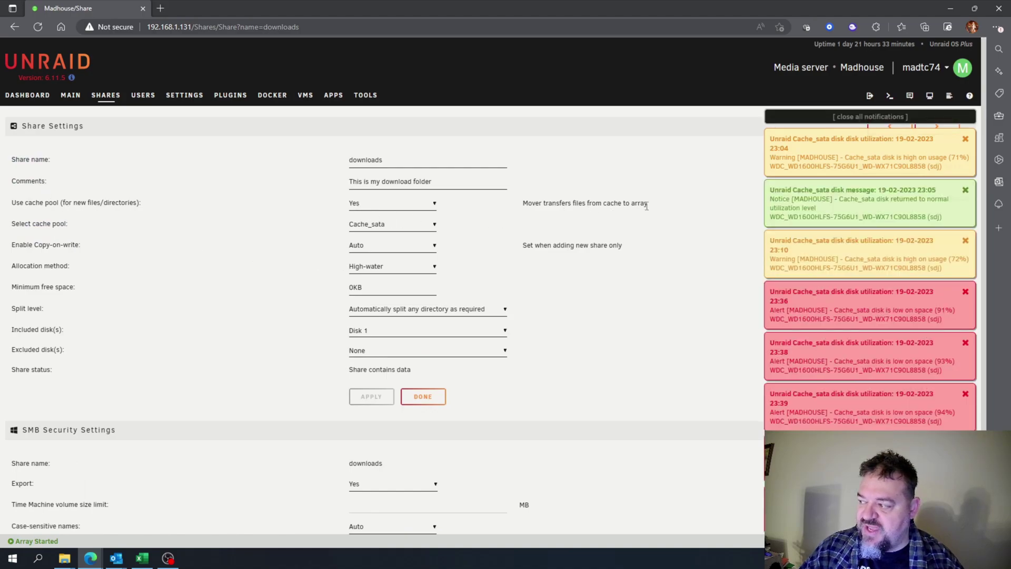
{"action": "left_click", "coordinate": [433, 205]}
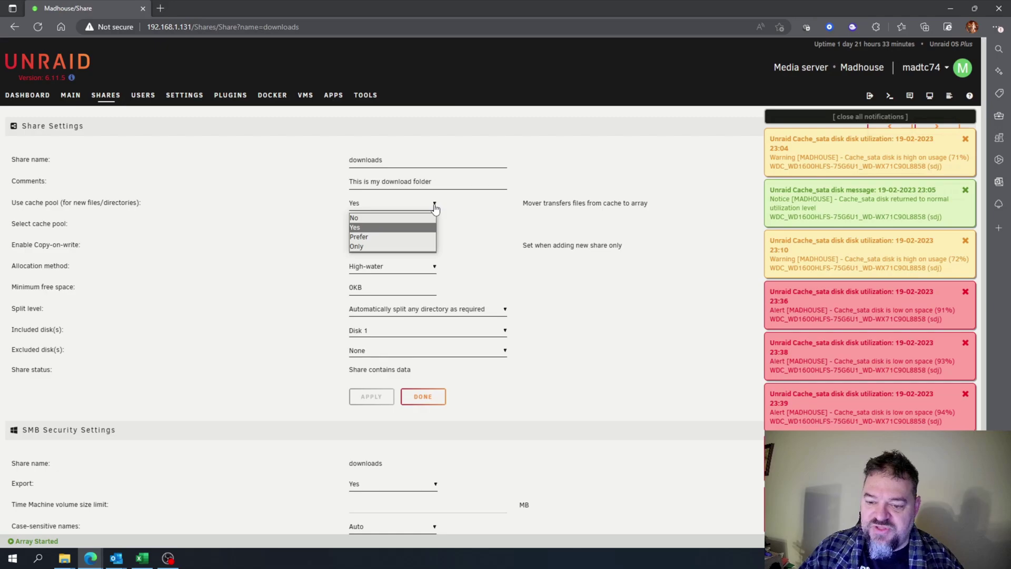
{"action": "left_click", "coordinate": [491, 214]}
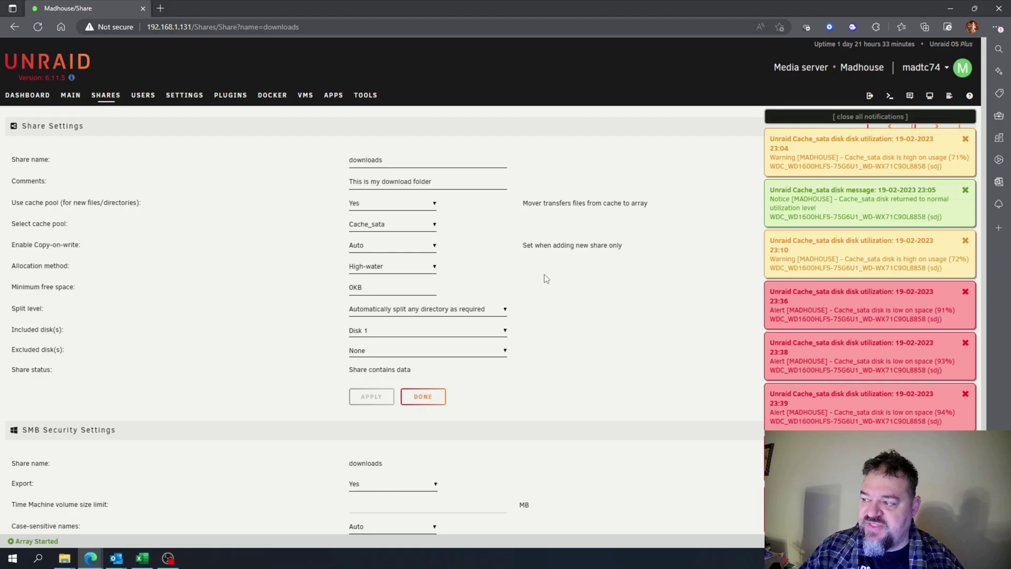
Back on the Main device overview, dismiss all disk-usage notifications including the Cache_sata notice
{"action": "left_click", "coordinate": [70, 95]}
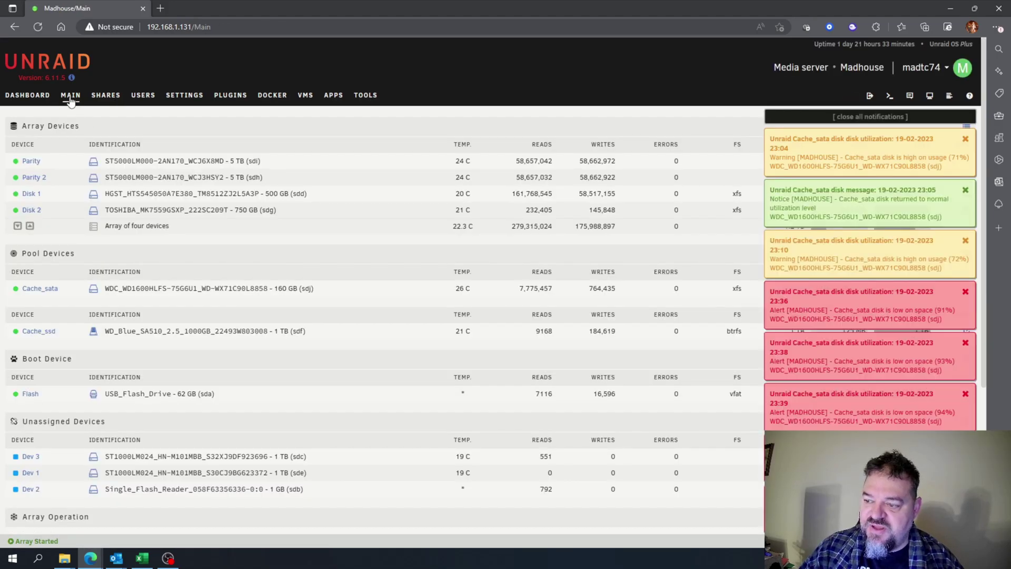
{"action": "scroll", "coordinate": [187, 220], "scroll_direction": "down", "scroll_amount": 2}
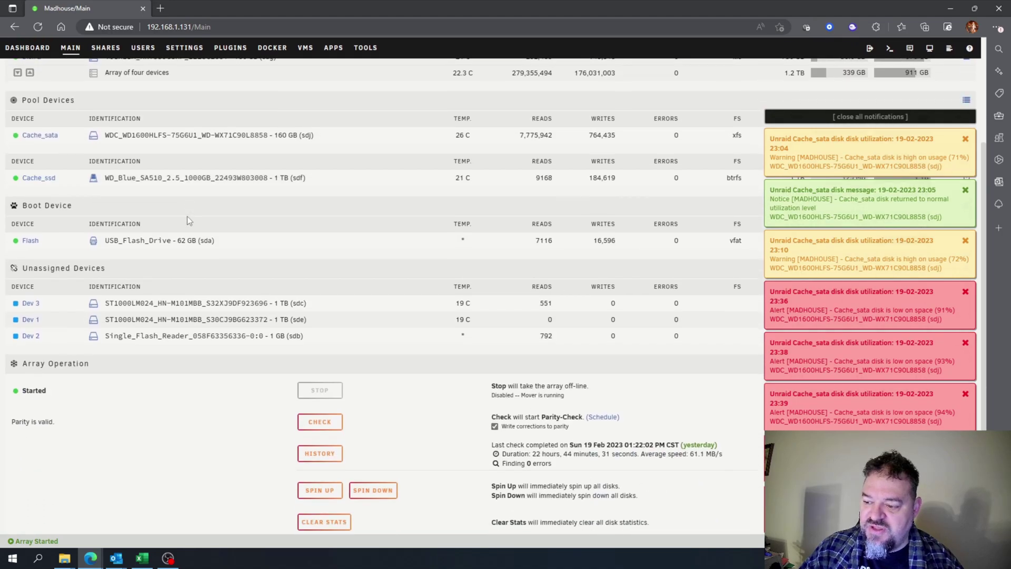
{"action": "scroll", "coordinate": [187, 214], "scroll_direction": "down", "scroll_amount": 1}
{"action": "scroll", "coordinate": [221, 187], "scroll_direction": "down", "scroll_amount": 1}
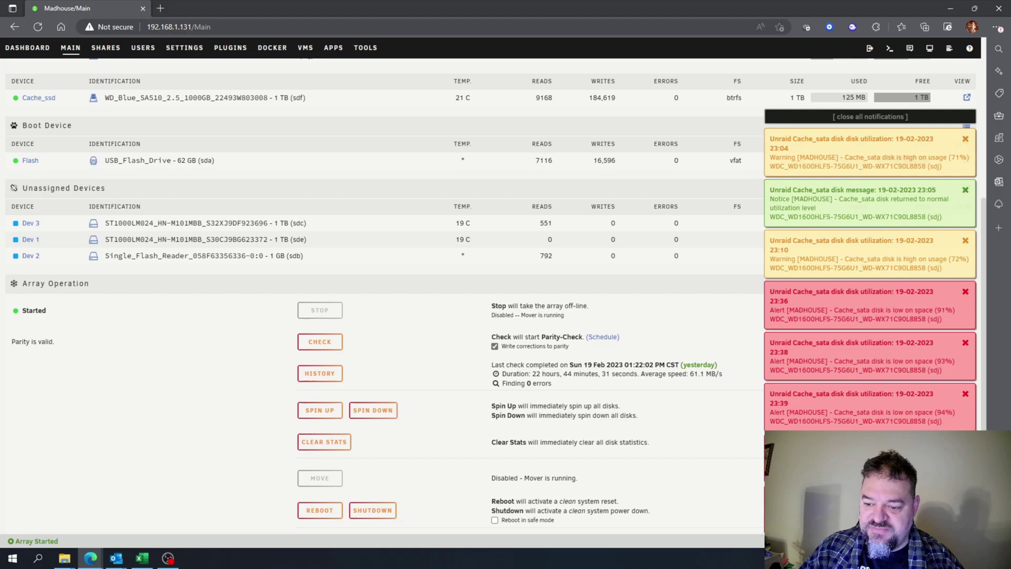
{"action": "left_click", "coordinate": [870, 117]}
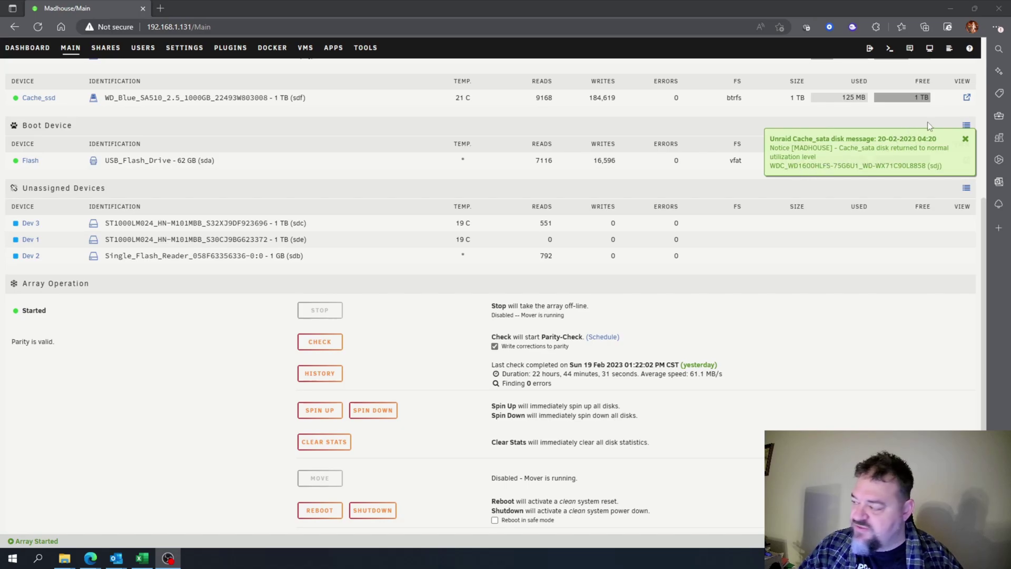
{"action": "left_click", "coordinate": [964, 138]}
{"action": "scroll", "coordinate": [874, 243], "scroll_direction": "up", "scroll_amount": 2}
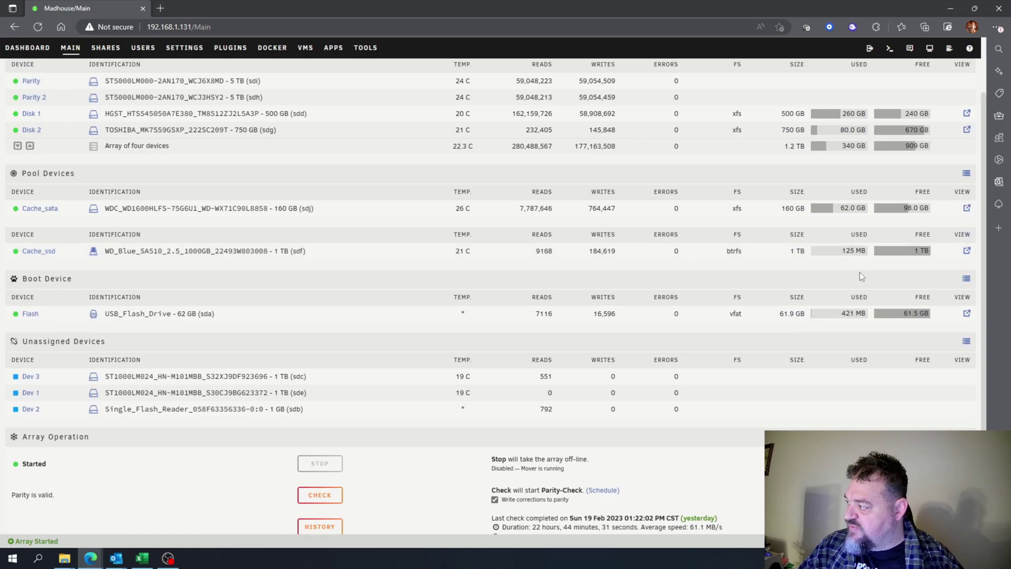
{"action": "scroll", "coordinate": [861, 275], "scroll_direction": "up", "scroll_amount": 1}
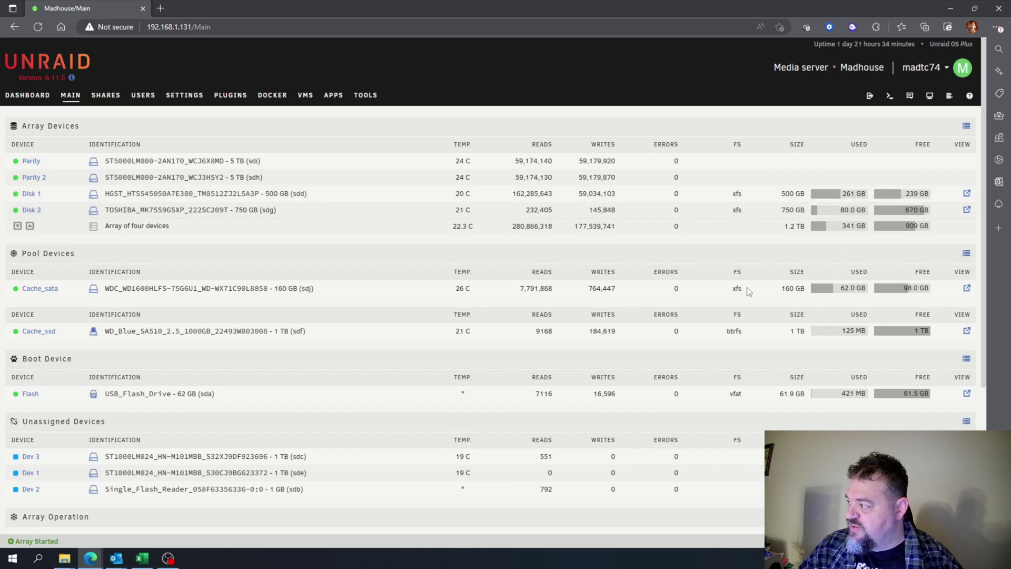
{"action": "scroll", "coordinate": [735, 285], "scroll_direction": "down", "scroll_amount": 2}
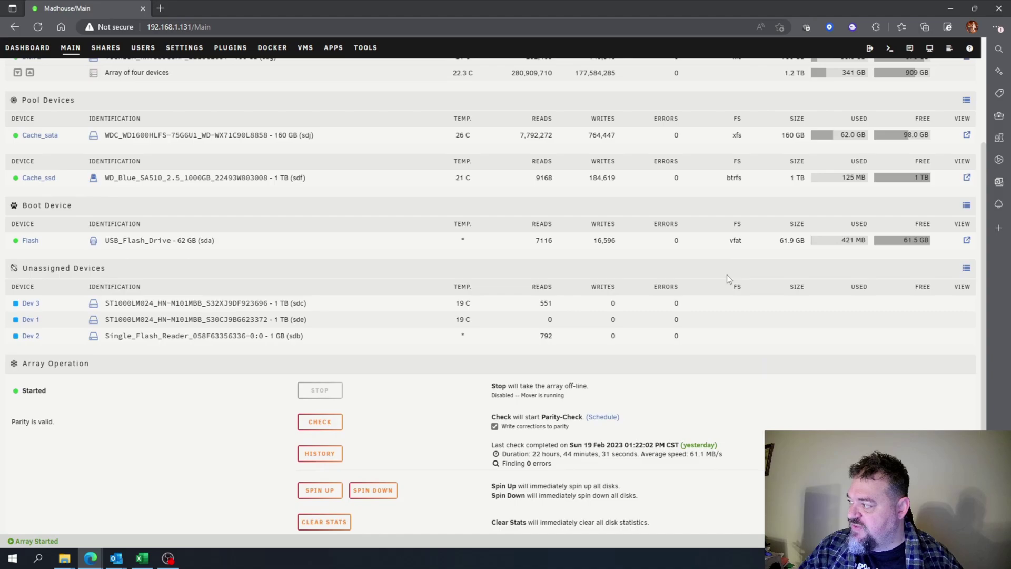
{"action": "scroll", "coordinate": [727, 274], "scroll_direction": "down", "scroll_amount": 1}
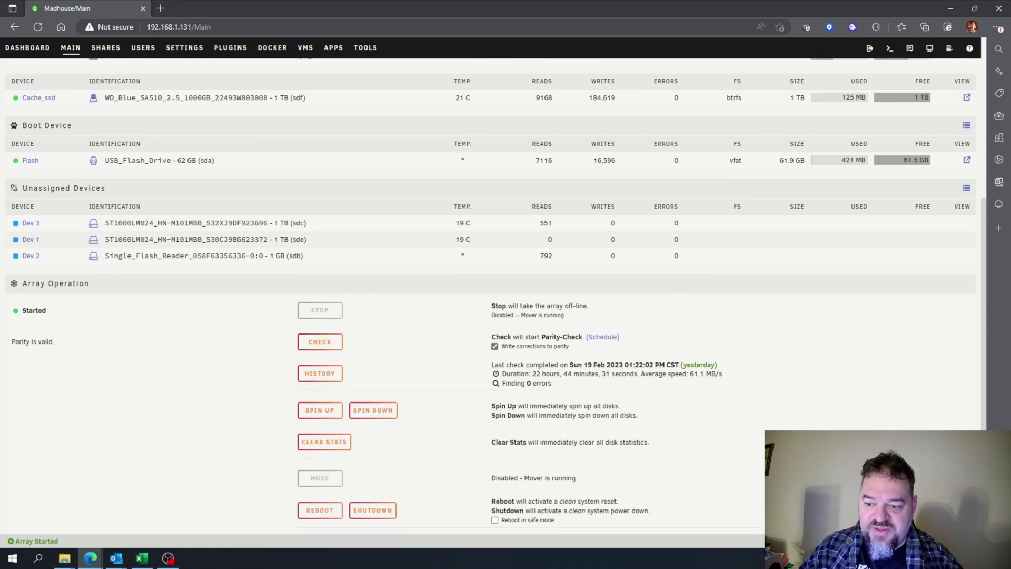
{"action": "scroll", "coordinate": [505, 285], "scroll_direction": "up", "scroll_amount": 3}
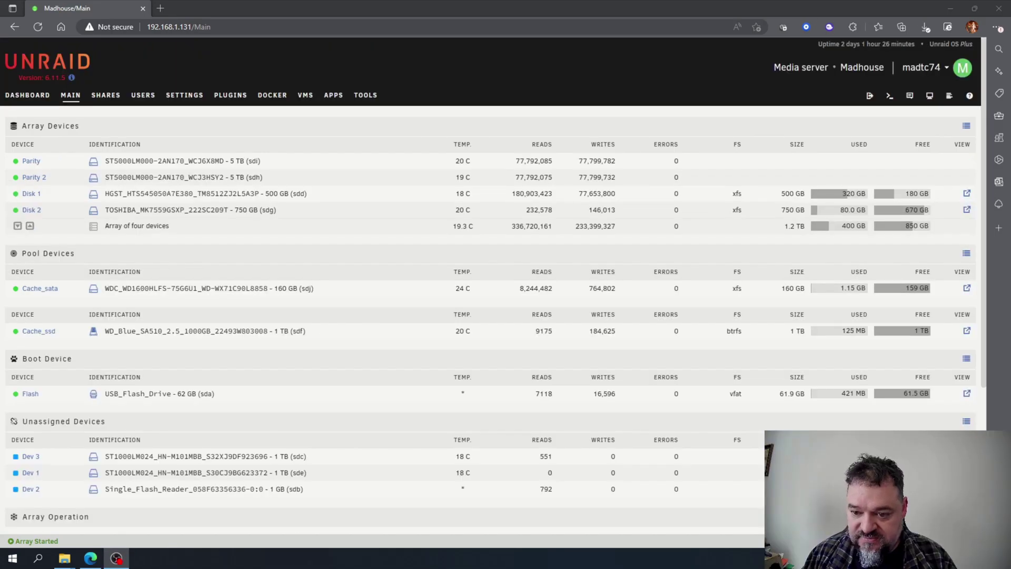
{"action": "scroll", "coordinate": [340, 263], "scroll_direction": "down", "scroll_amount": 3}
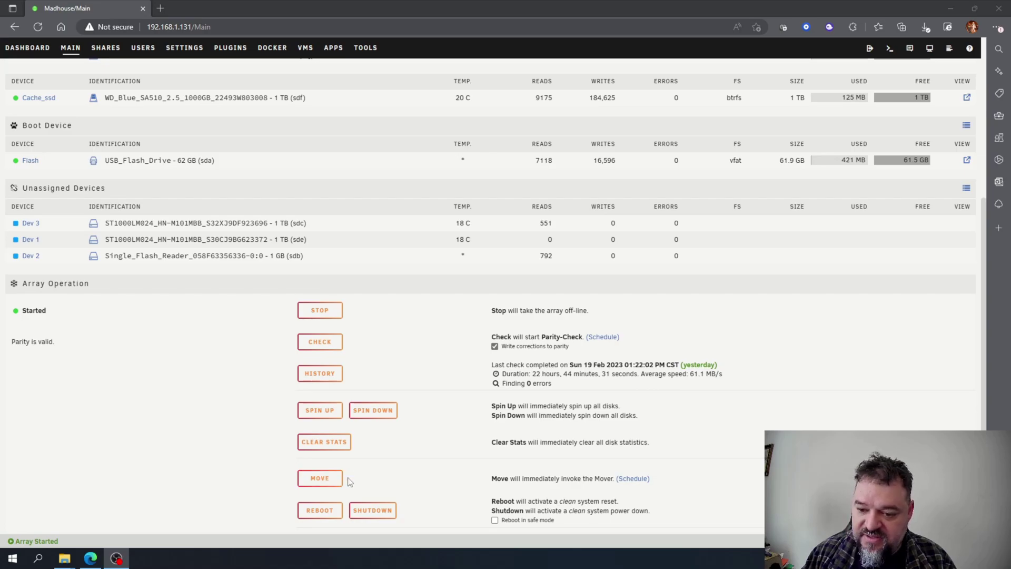
Run the mover twice to flush Cache_sata contents to the array
{"action": "left_click", "coordinate": [321, 480]}
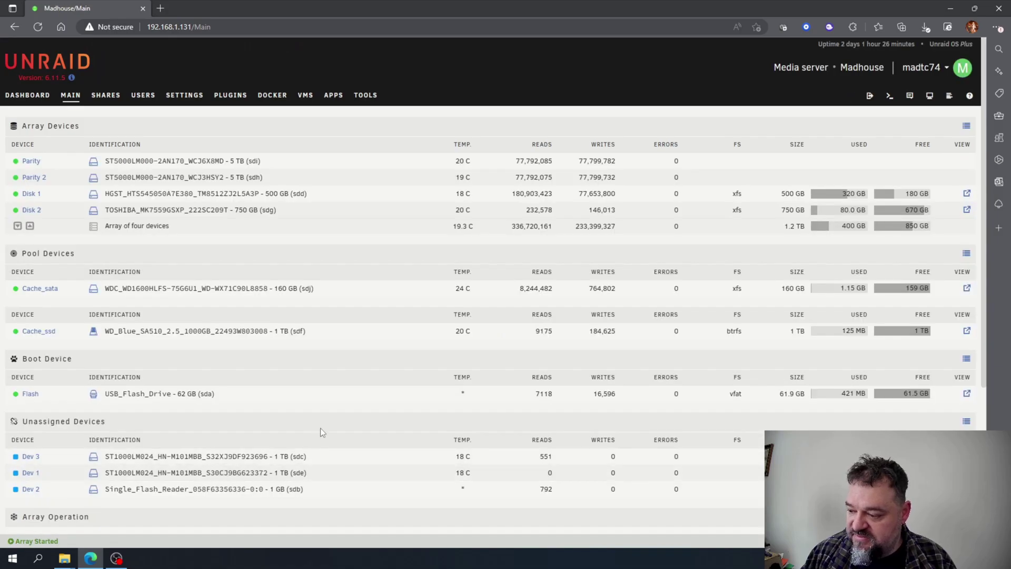
{"action": "scroll", "coordinate": [320, 443], "scroll_direction": "down", "scroll_amount": 3}
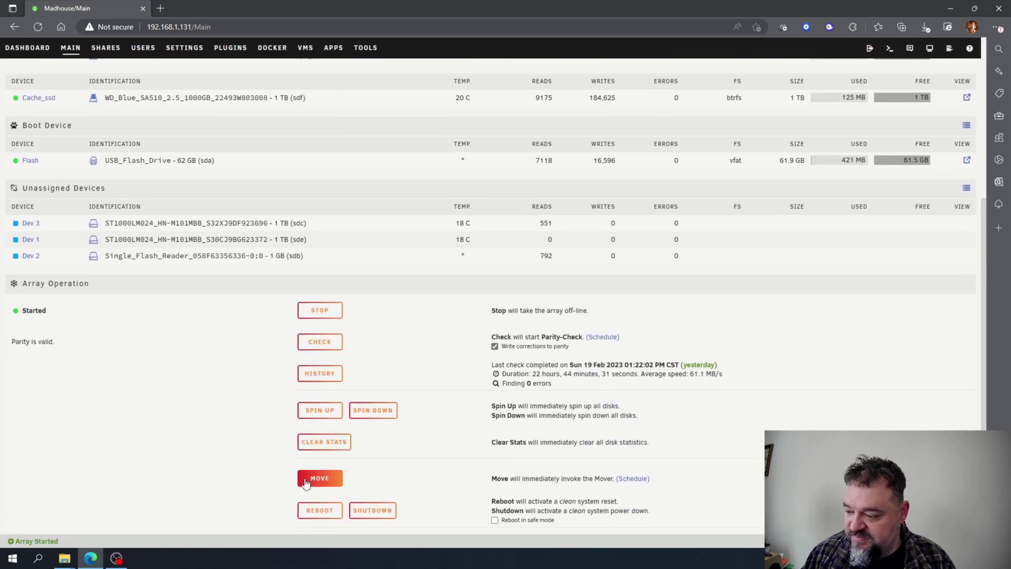
{"action": "left_click", "coordinate": [324, 479]}
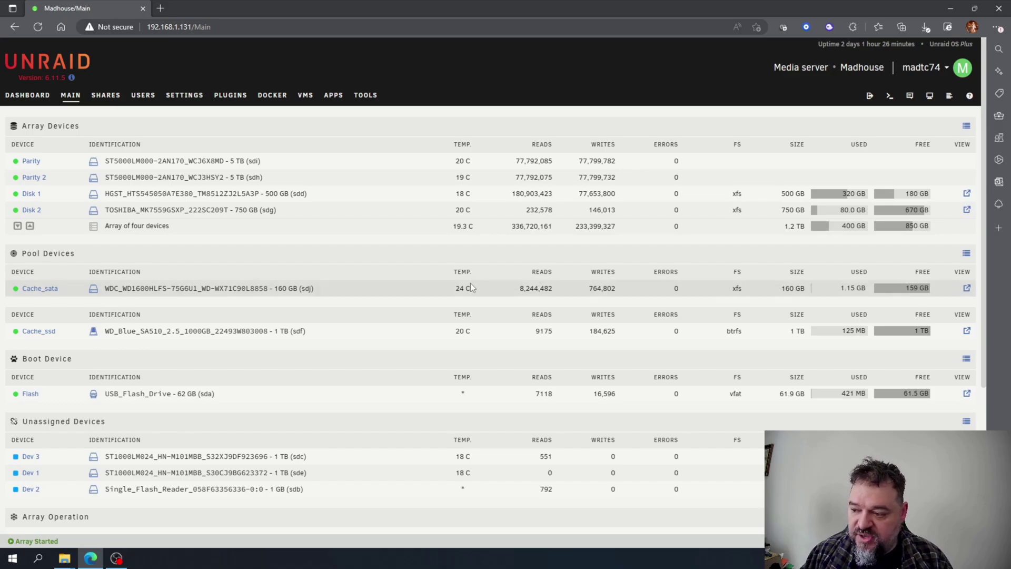
{"action": "scroll", "coordinate": [431, 327], "scroll_direction": "down", "scroll_amount": 3}
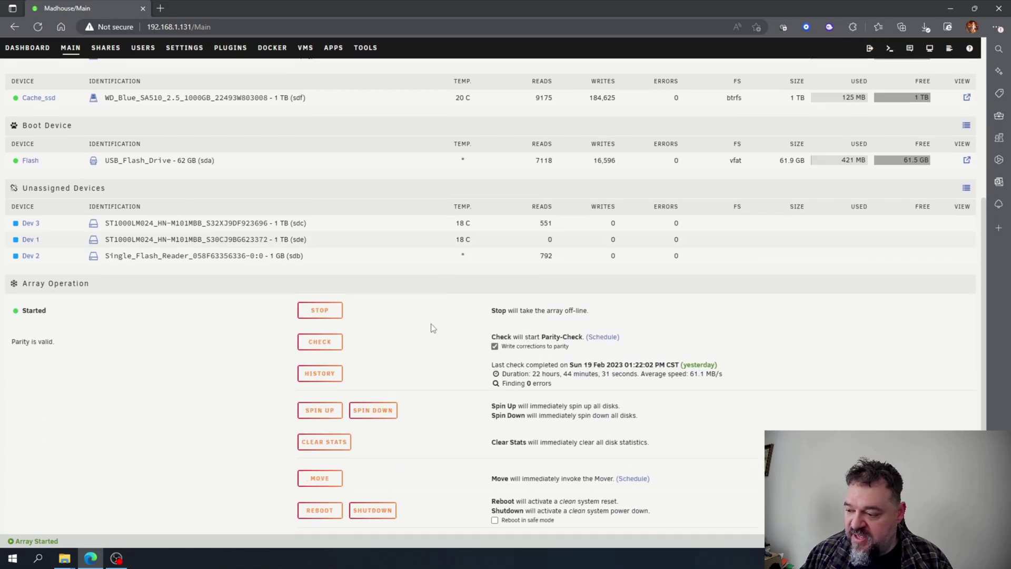
Stop the array, confirming in the Proceed dialog
{"action": "left_click", "coordinate": [320, 310]}
{"action": "left_click", "coordinate": [452, 353]}
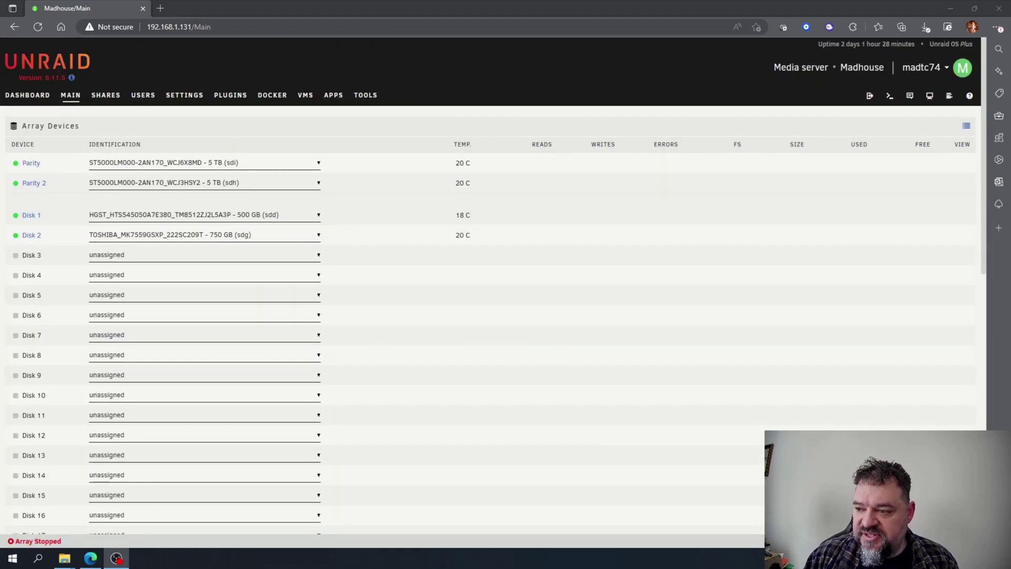
{"action": "scroll", "coordinate": [240, 174], "scroll_direction": "down", "scroll_amount": 5}
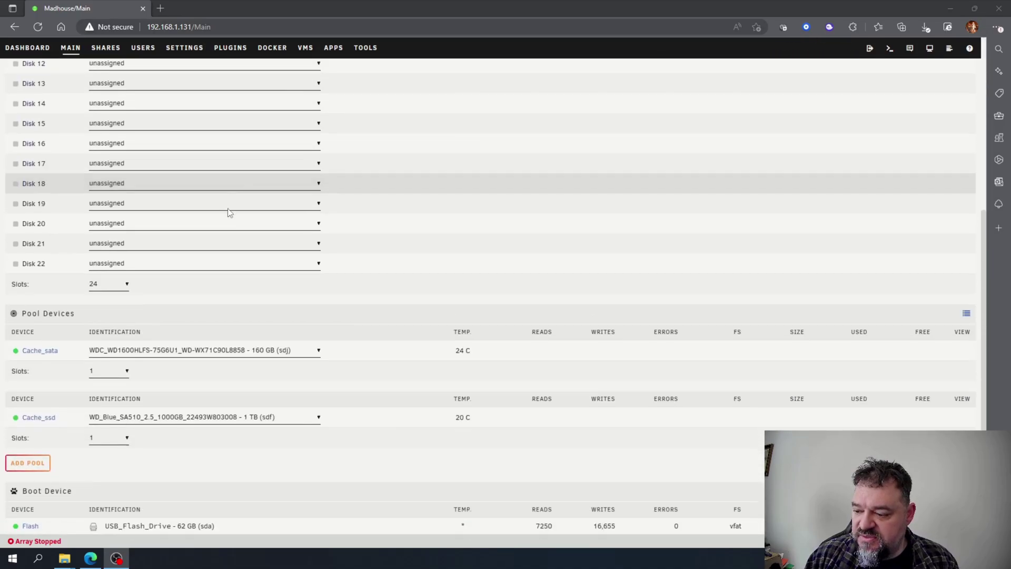
{"action": "scroll", "coordinate": [227, 212], "scroll_direction": "down", "scroll_amount": 2}
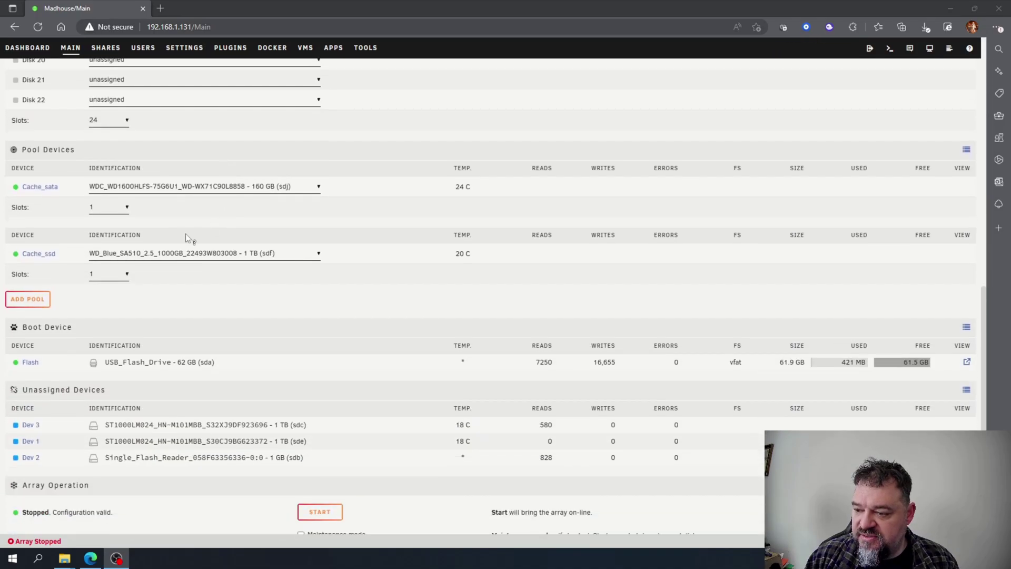
Unassign the old drive from the Cache_sata pool and confirm removing the missing cache disk
{"action": "left_click", "coordinate": [163, 189]}
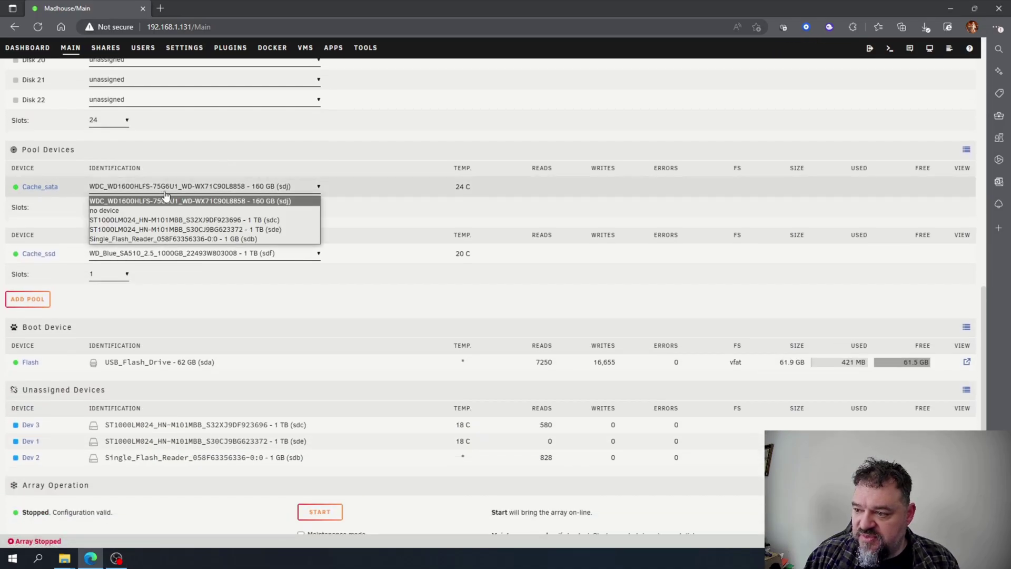
{"action": "left_click", "coordinate": [122, 208]}
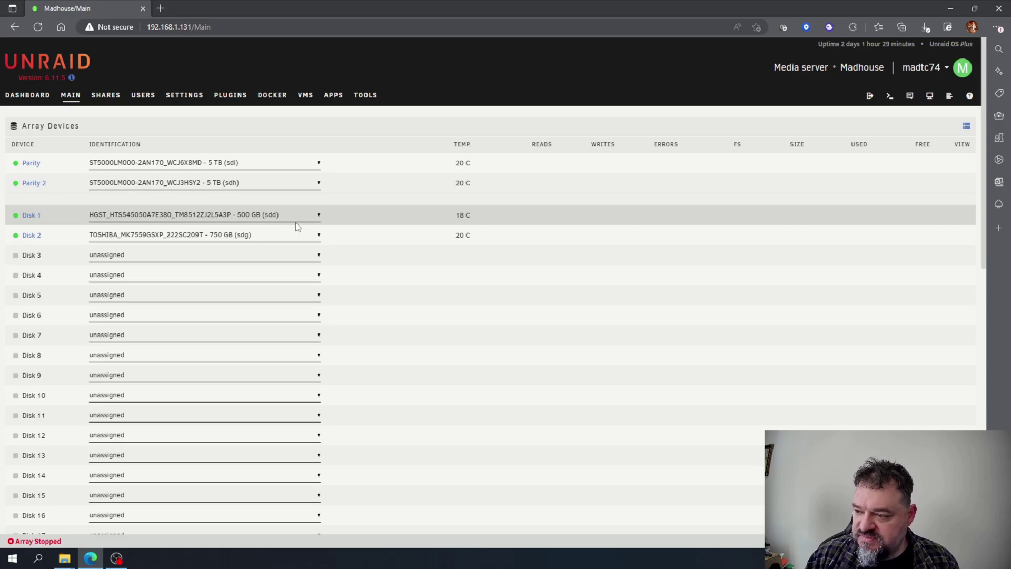
{"action": "scroll", "coordinate": [244, 227], "scroll_direction": "down", "scroll_amount": 3}
{"action": "scroll", "coordinate": [237, 237], "scroll_direction": "down", "scroll_amount": 2}
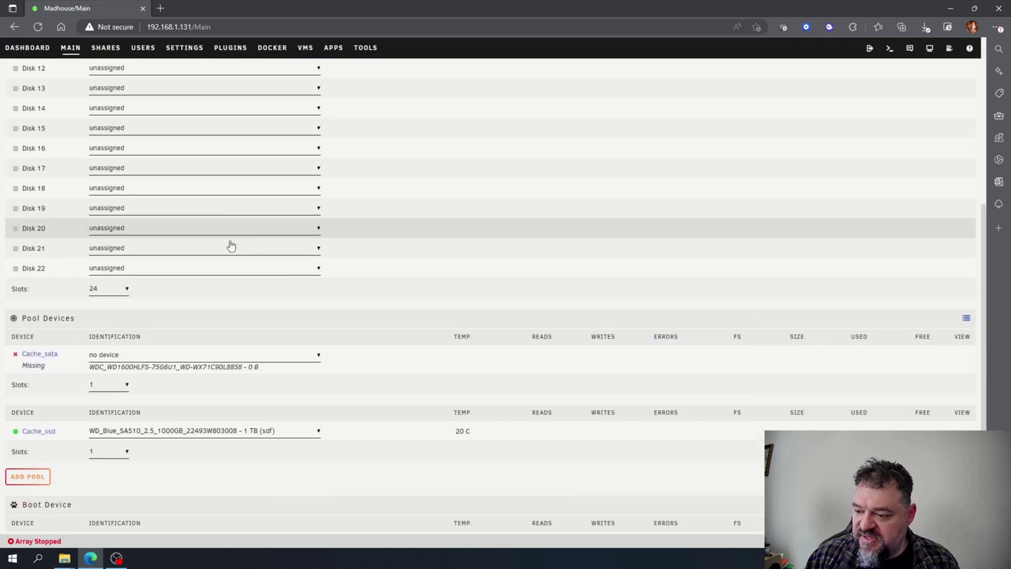
{"action": "scroll", "coordinate": [220, 270], "scroll_direction": "down", "scroll_amount": 2}
{"action": "scroll", "coordinate": [218, 268], "scroll_direction": "down", "scroll_amount": 1}
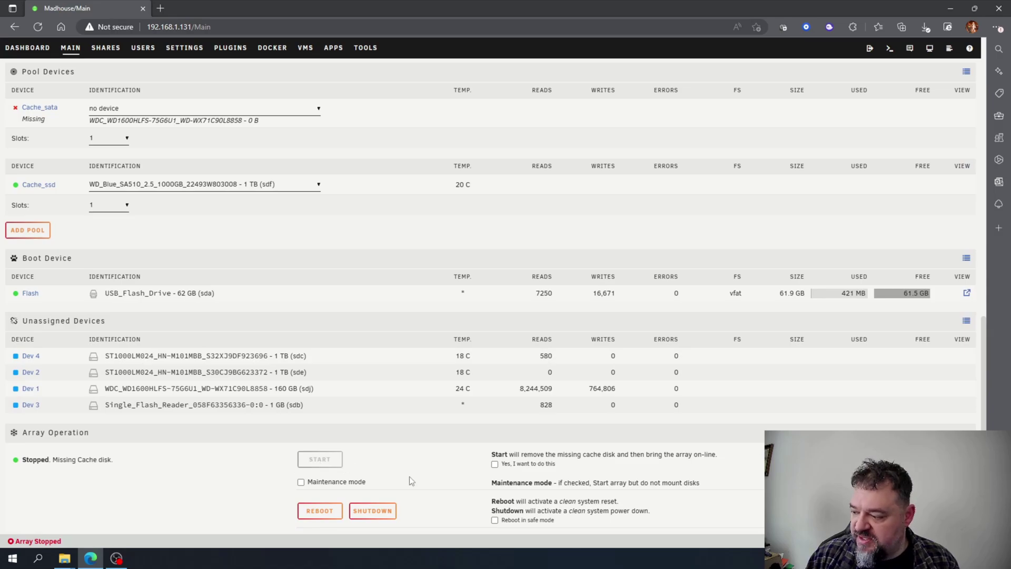
{"action": "left_click", "coordinate": [496, 465]}
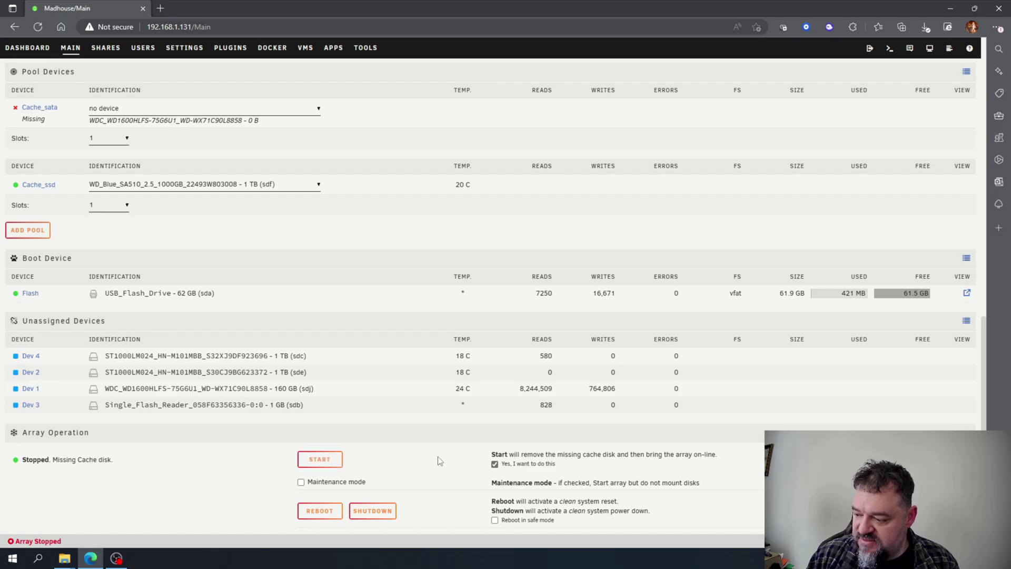
Start the array without the Cache_sata disk installed
{"action": "left_click", "coordinate": [320, 460]}
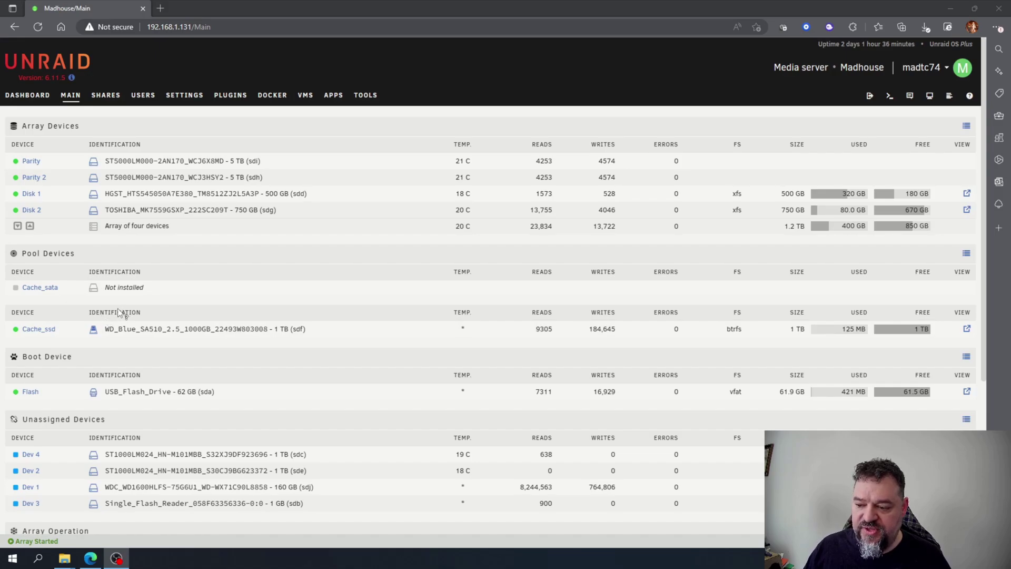
{"action": "scroll", "coordinate": [184, 377], "scroll_direction": "down", "scroll_amount": 1}
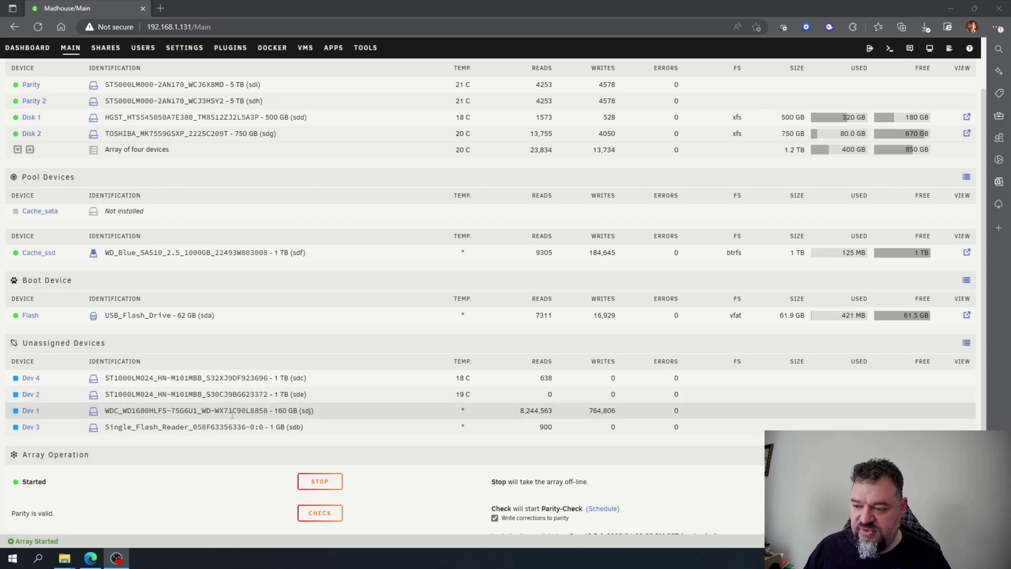
{"action": "scroll", "coordinate": [212, 439], "scroll_direction": "down", "scroll_amount": 1}
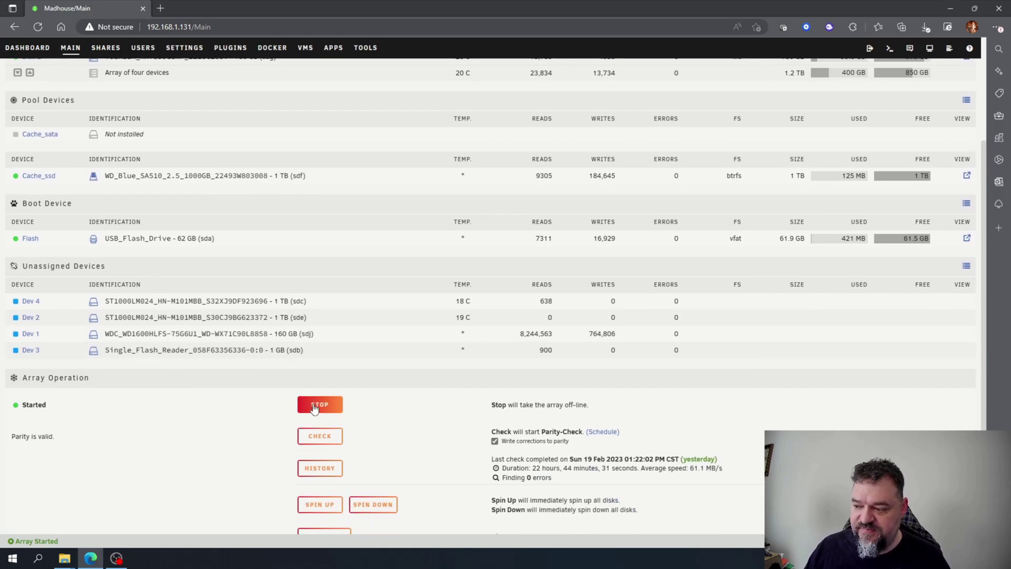
Stop the array again, confirming Proceed, so drive assignments become editable
{"action": "left_click", "coordinate": [314, 408]}
{"action": "left_click", "coordinate": [445, 355]}
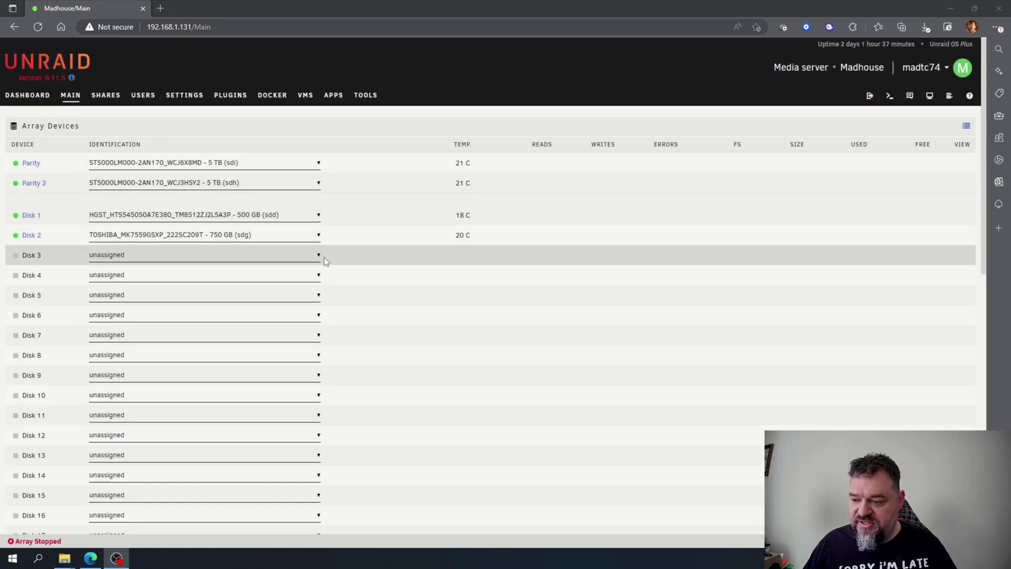
{"action": "scroll", "coordinate": [304, 300], "scroll_direction": "down", "scroll_amount": 3}
{"action": "scroll", "coordinate": [287, 316], "scroll_direction": "down", "scroll_amount": 3}
{"action": "scroll", "coordinate": [288, 316], "scroll_direction": "down", "scroll_amount": 2}
{"action": "scroll", "coordinate": [257, 333], "scroll_direction": "down", "scroll_amount": 1}
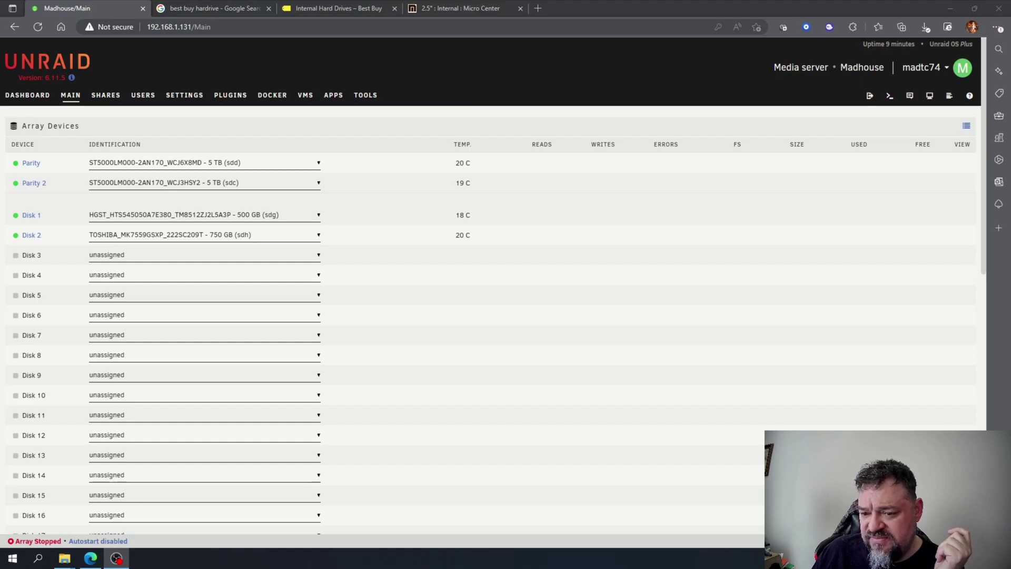
{"action": "scroll", "coordinate": [274, 373], "scroll_direction": "down", "scroll_amount": 3}
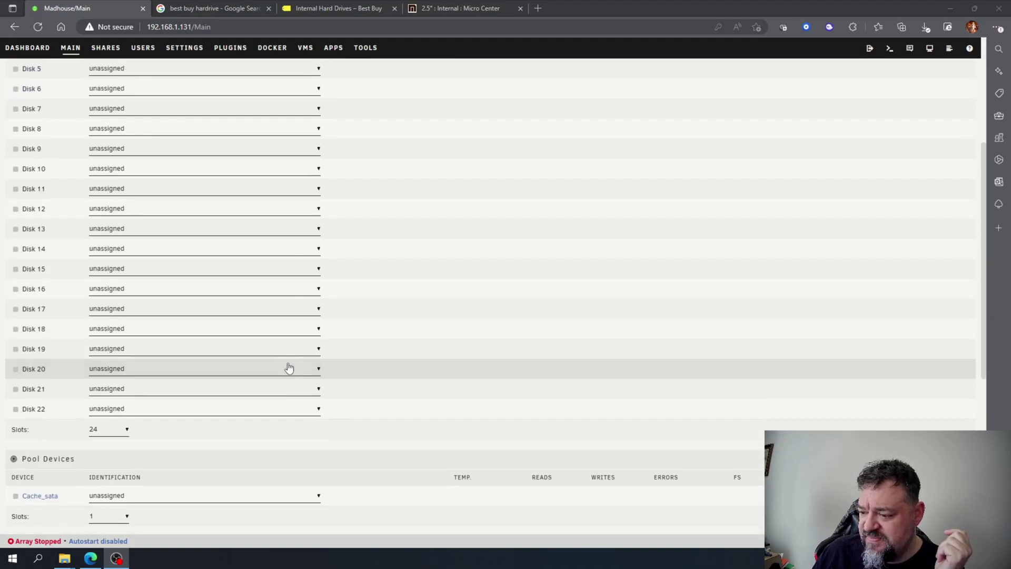
{"action": "scroll", "coordinate": [274, 372], "scroll_direction": "down", "scroll_amount": 2}
{"action": "scroll", "coordinate": [280, 369], "scroll_direction": "down", "scroll_amount": 1}
{"action": "scroll", "coordinate": [274, 381], "scroll_direction": "down", "scroll_amount": 1}
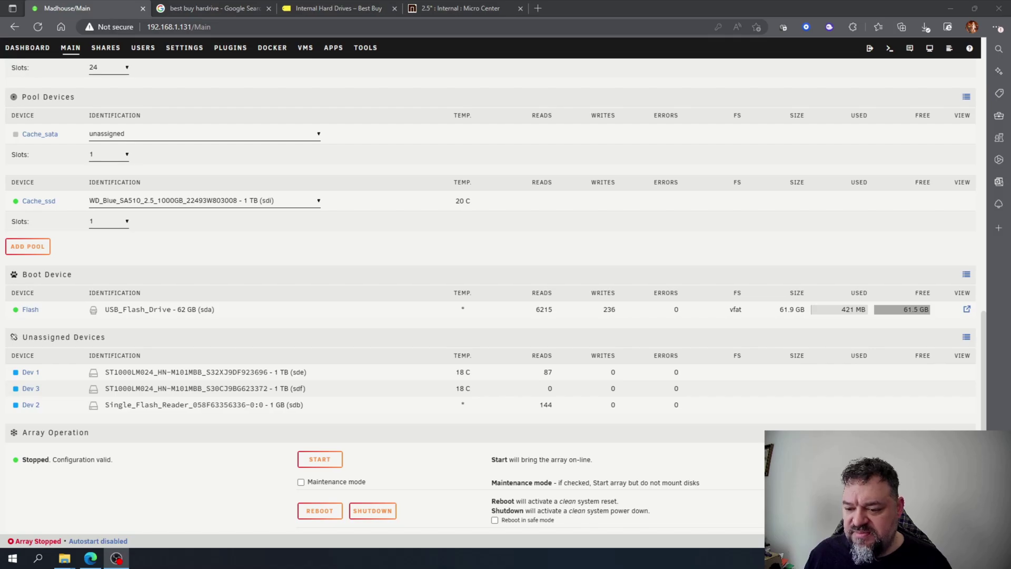
{"action": "scroll", "coordinate": [506, 285], "scroll_direction": "up", "scroll_amount": 15}
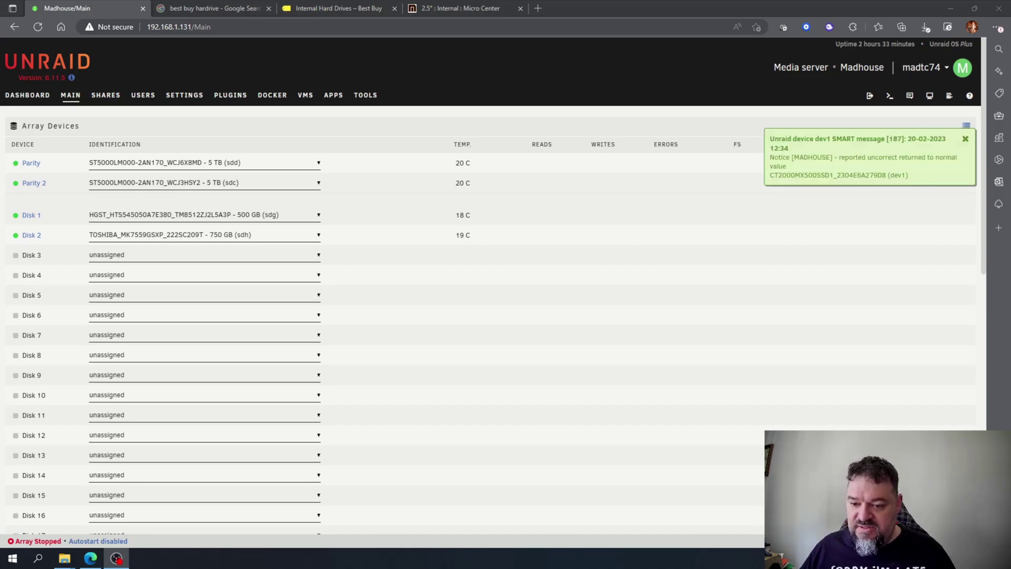
{"action": "scroll", "coordinate": [334, 232], "scroll_direction": "down", "scroll_amount": 2}
{"action": "scroll", "coordinate": [332, 239], "scroll_direction": "down", "scroll_amount": 3}
{"action": "scroll", "coordinate": [332, 239], "scroll_direction": "down", "scroll_amount": 1}
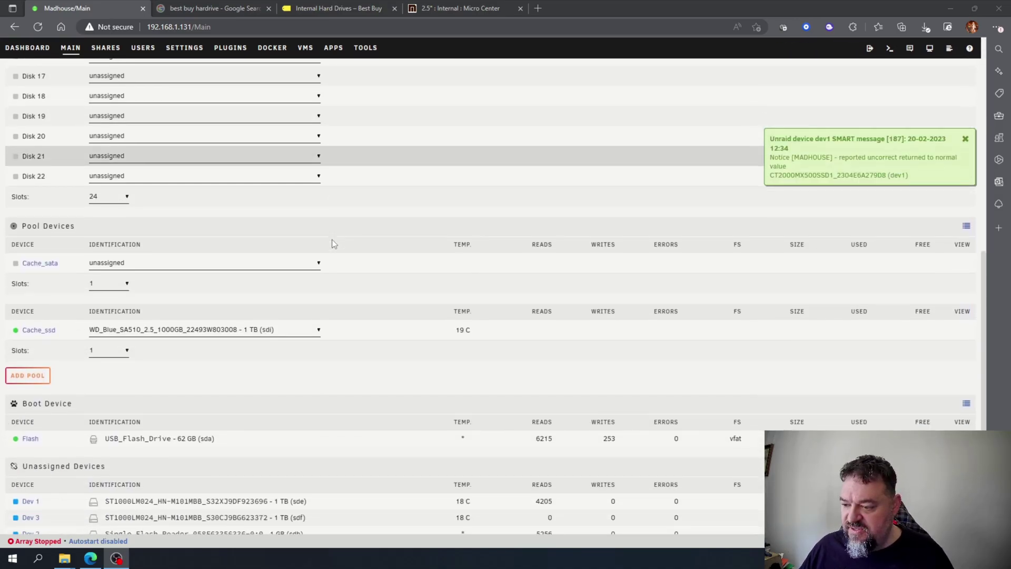
{"action": "scroll", "coordinate": [332, 240], "scroll_direction": "down", "scroll_amount": 1}
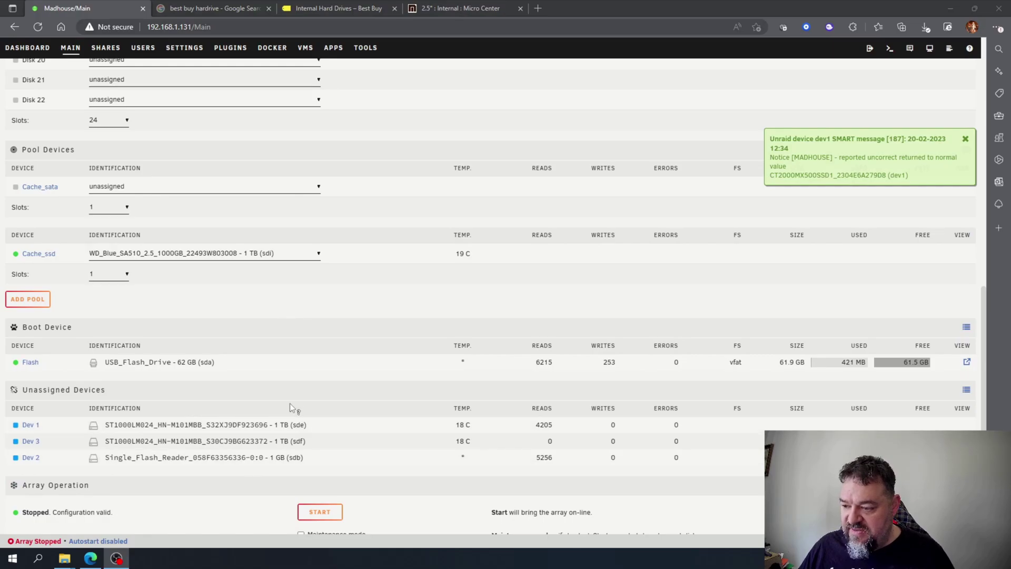
{"action": "scroll", "coordinate": [198, 125], "scroll_direction": "up", "scroll_amount": 4}
{"action": "scroll", "coordinate": [185, 123], "scroll_direction": "up", "scroll_amount": 3}
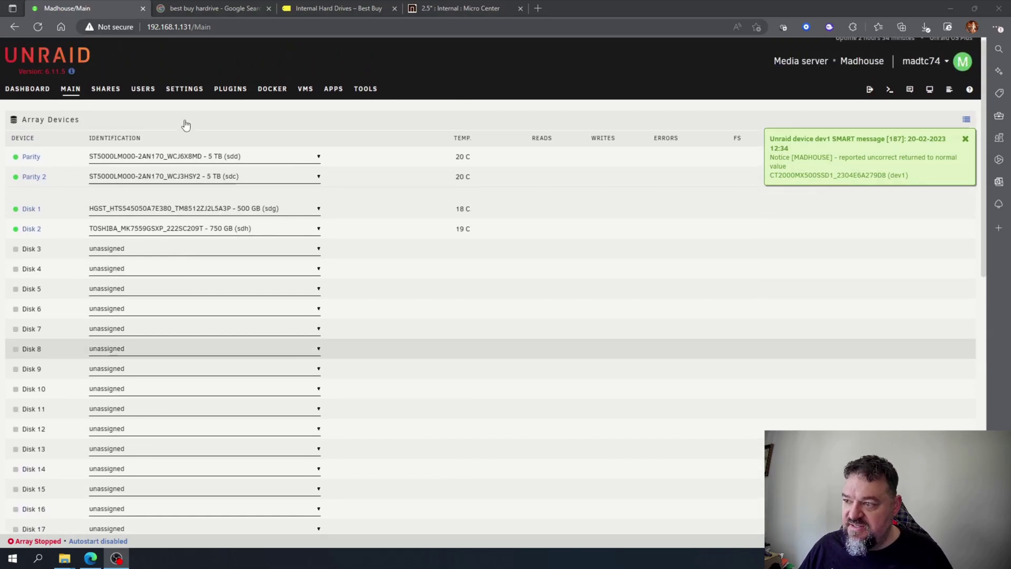
{"action": "scroll", "coordinate": [185, 125], "scroll_direction": "up", "scroll_amount": 1}
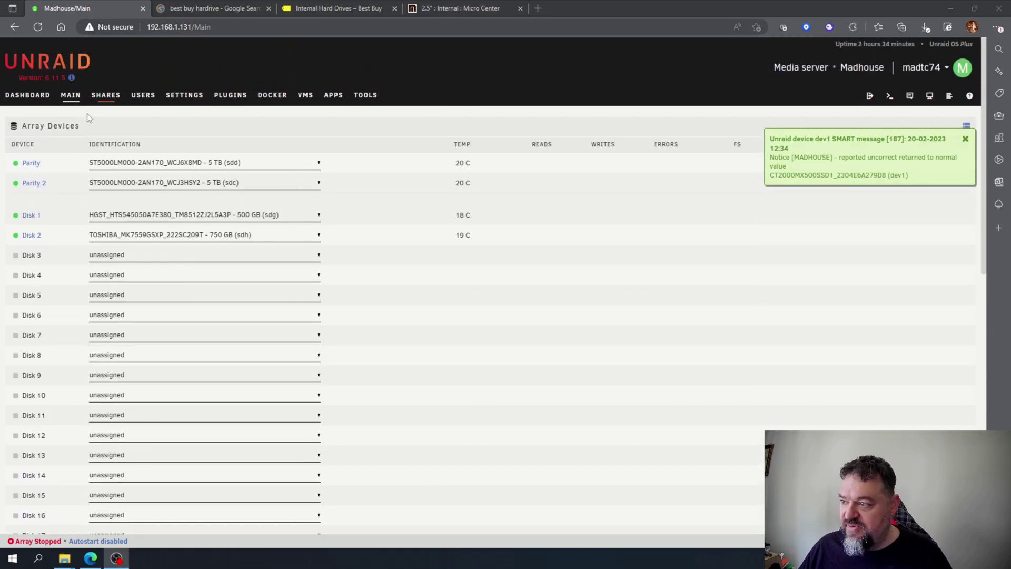
Assign the 2 TB CT2000MX500SSD1_2304E6A279D8 drive (sdj) to the Cache_sata pool
{"action": "left_click", "coordinate": [211, 32]}
{"action": "left_click", "coordinate": [237, 71]}
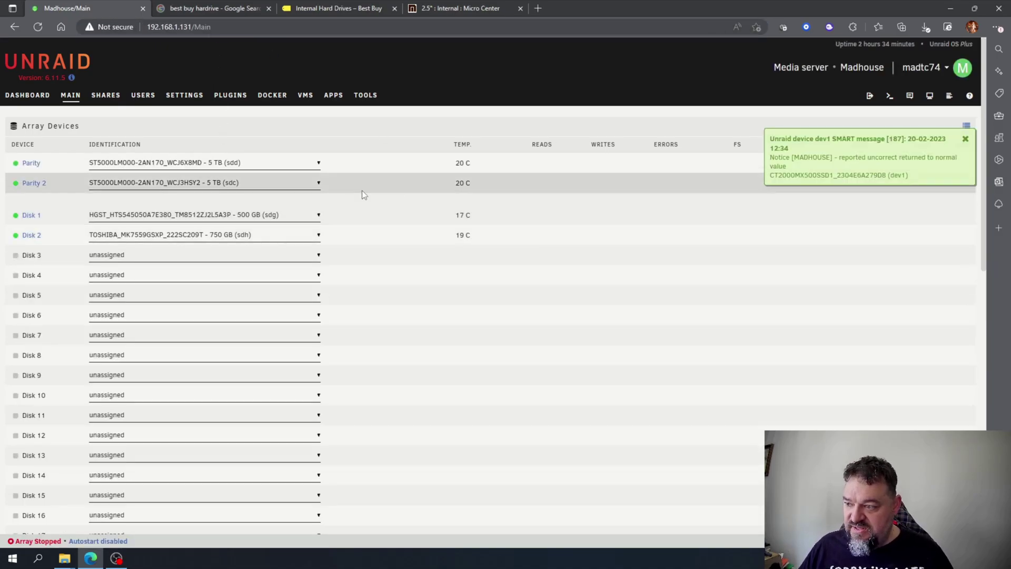
{"action": "scroll", "coordinate": [370, 272], "scroll_direction": "down", "scroll_amount": 1}
{"action": "scroll", "coordinate": [369, 275], "scroll_direction": "down", "scroll_amount": 5}
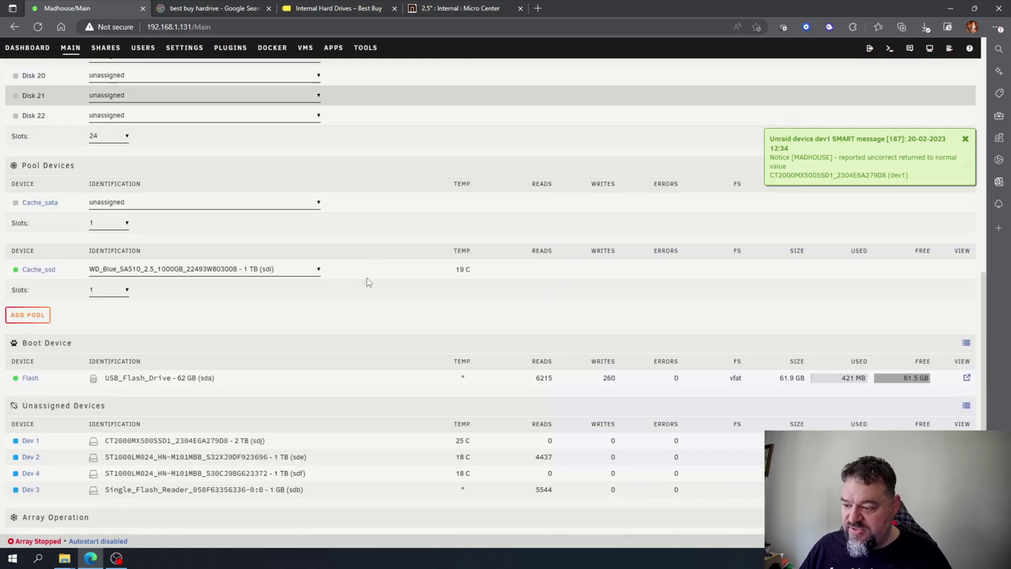
{"action": "scroll", "coordinate": [336, 348], "scroll_direction": "down", "scroll_amount": 1}
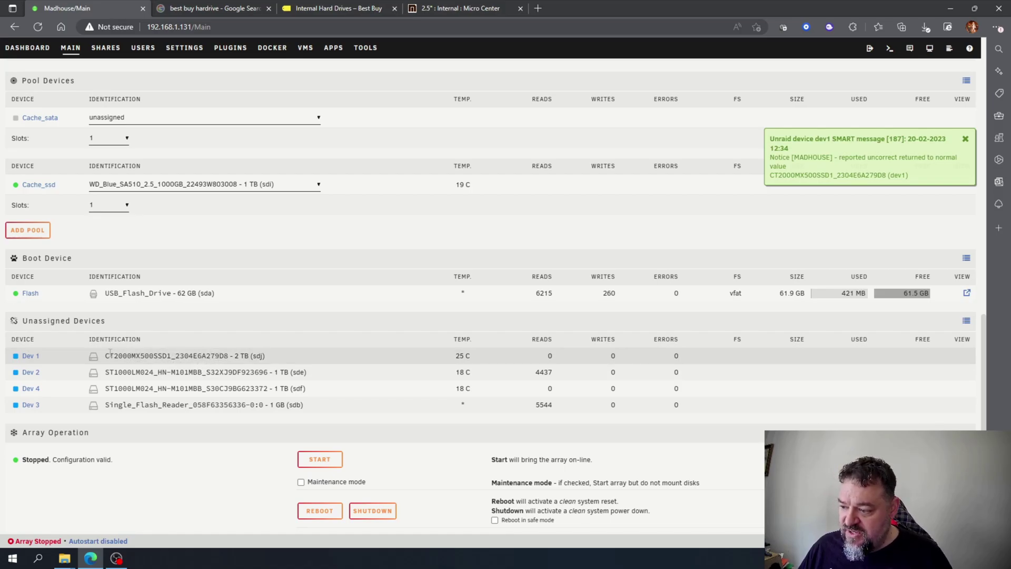
{"action": "left_click_drag", "start_coordinate": [106, 357], "coordinate": [270, 357]}
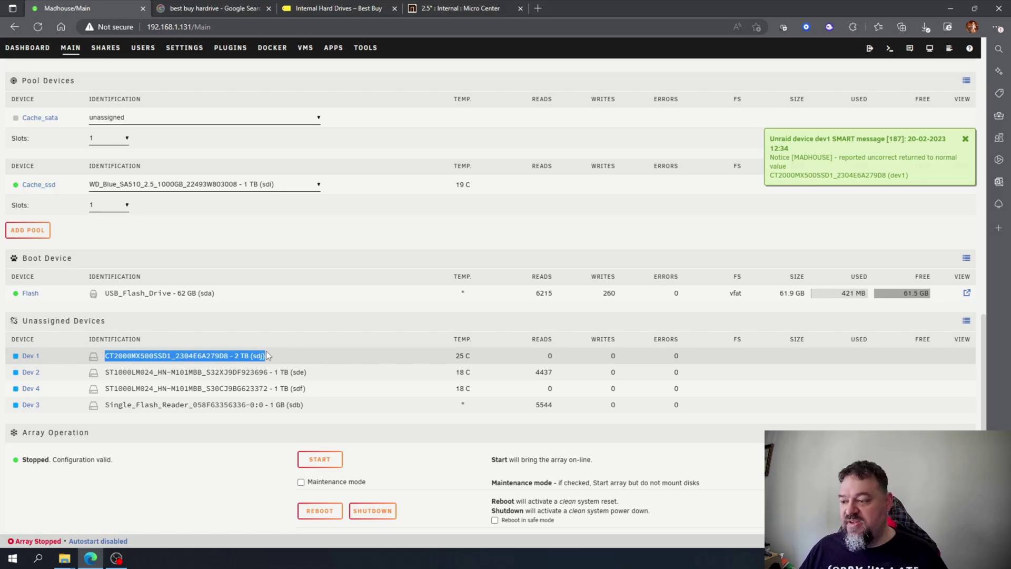
{"action": "scroll", "coordinate": [180, 351], "scroll_direction": "up", "scroll_amount": 3}
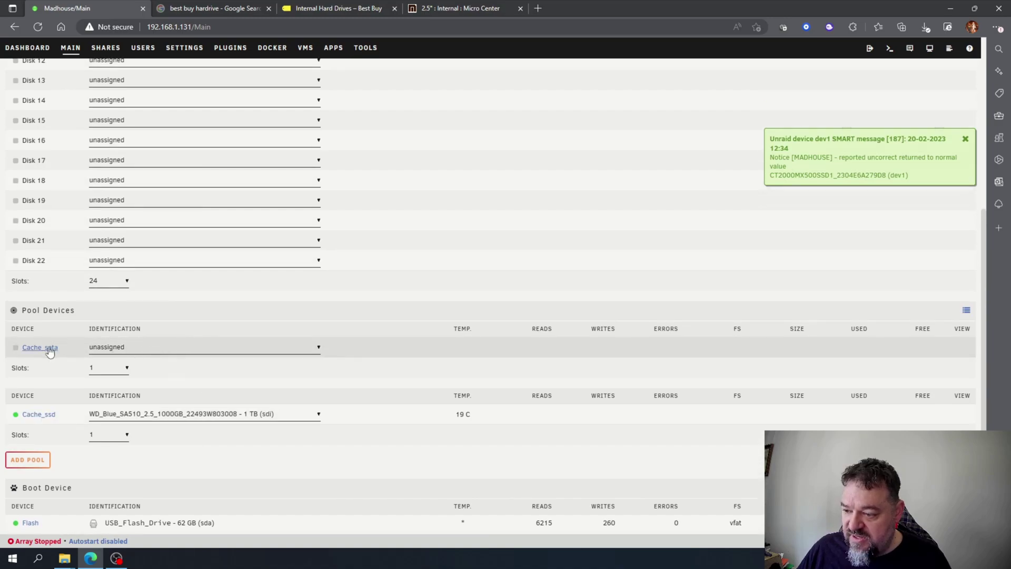
{"action": "left_click", "coordinate": [211, 348]}
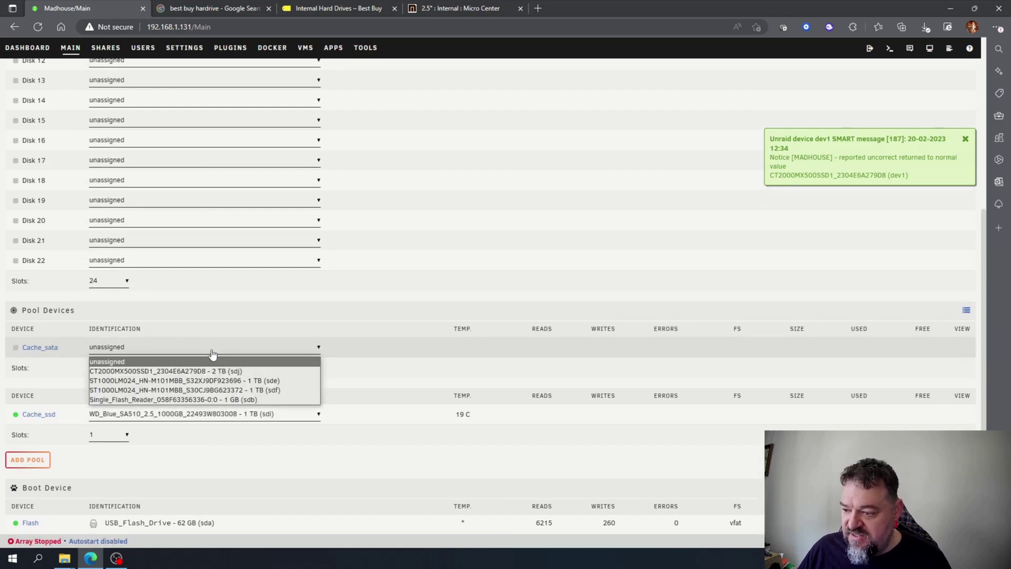
{"action": "left_click", "coordinate": [222, 371]}
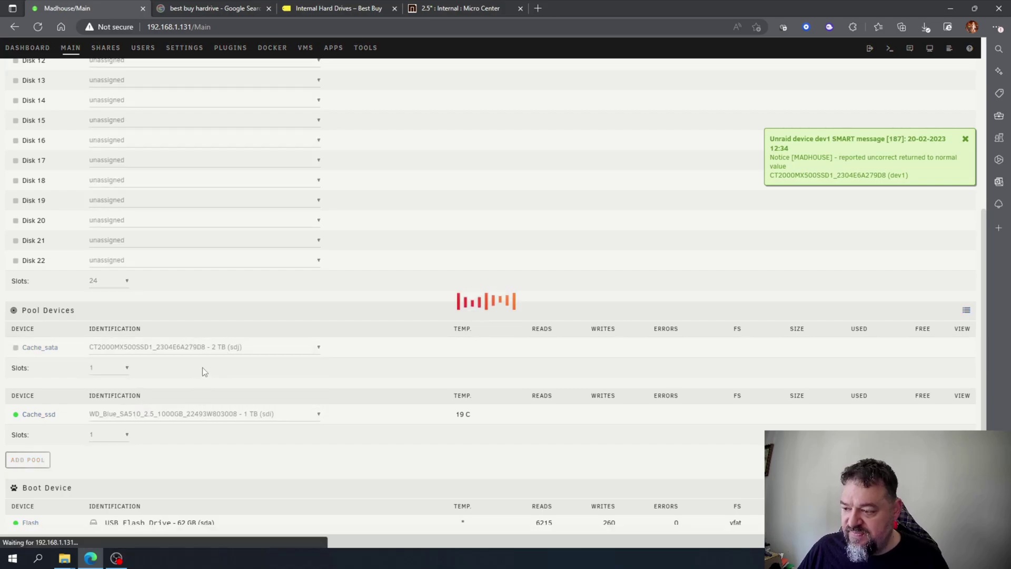
{"action": "scroll", "coordinate": [205, 364], "scroll_direction": "down", "scroll_amount": 3}
{"action": "scroll", "coordinate": [204, 378], "scroll_direction": "down", "scroll_amount": 3}
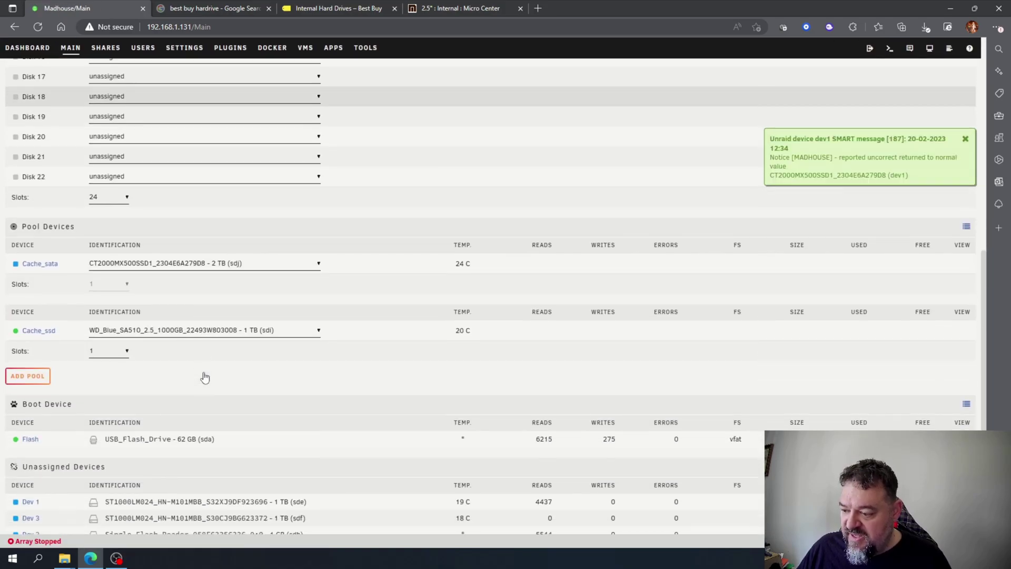
Rename the Cache_sata pool to cache_download and return to the device list
{"action": "left_click", "coordinate": [39, 262]}
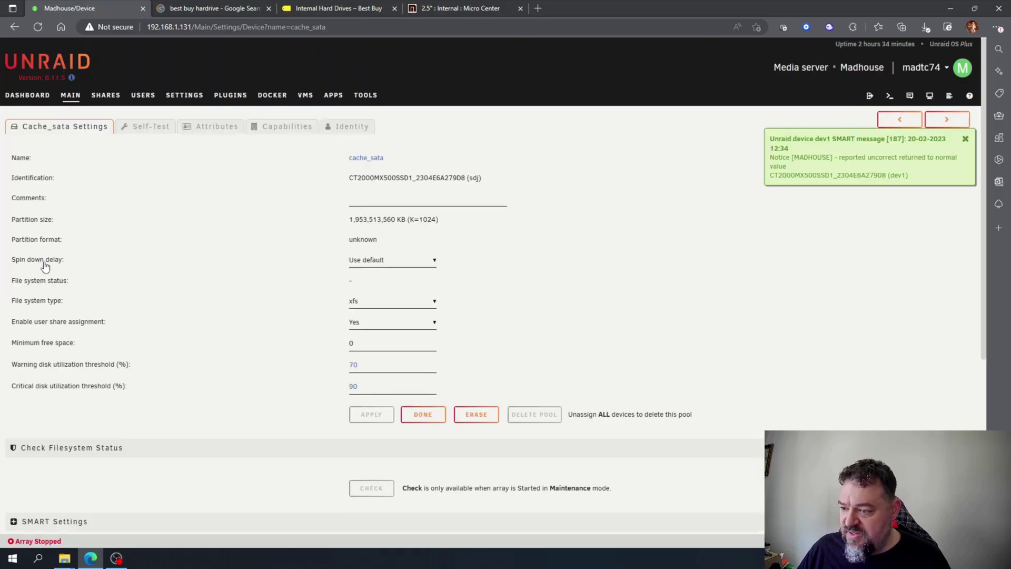
{"action": "left_click", "coordinate": [380, 161]}
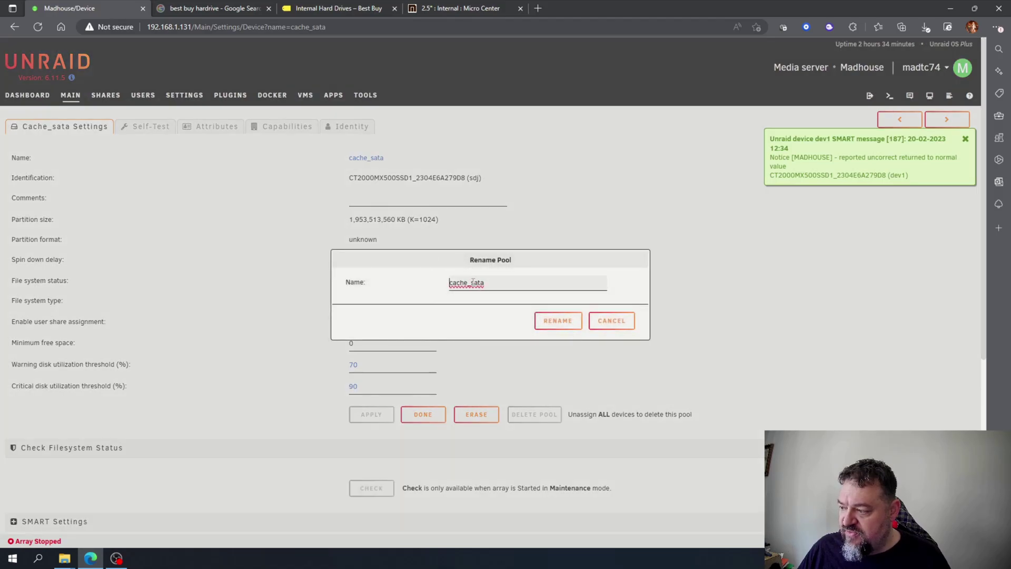
{"action": "left_click_drag", "start_coordinate": [470, 281], "coordinate": [487, 283]}
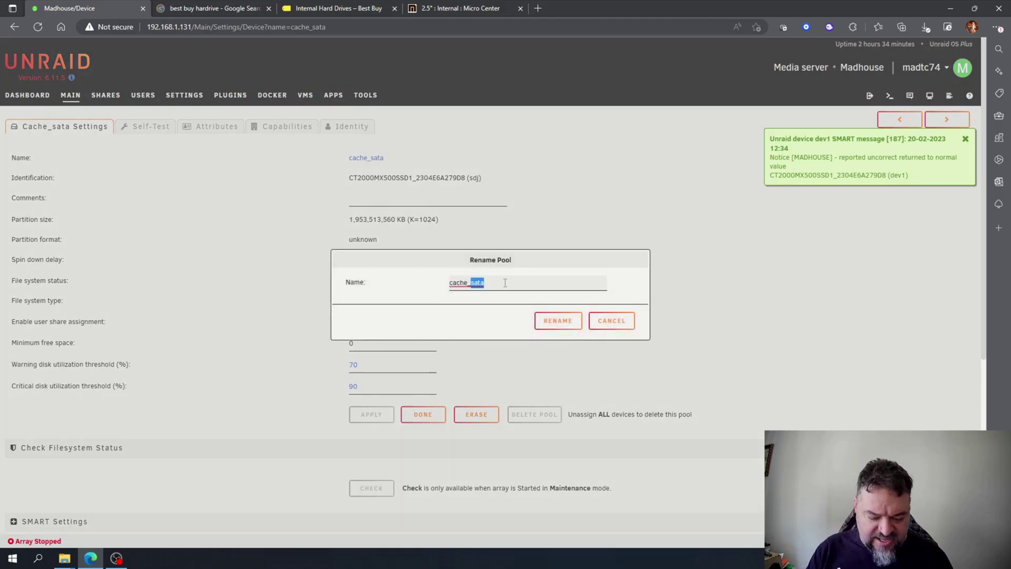
{"action": "type", "text": "download"}
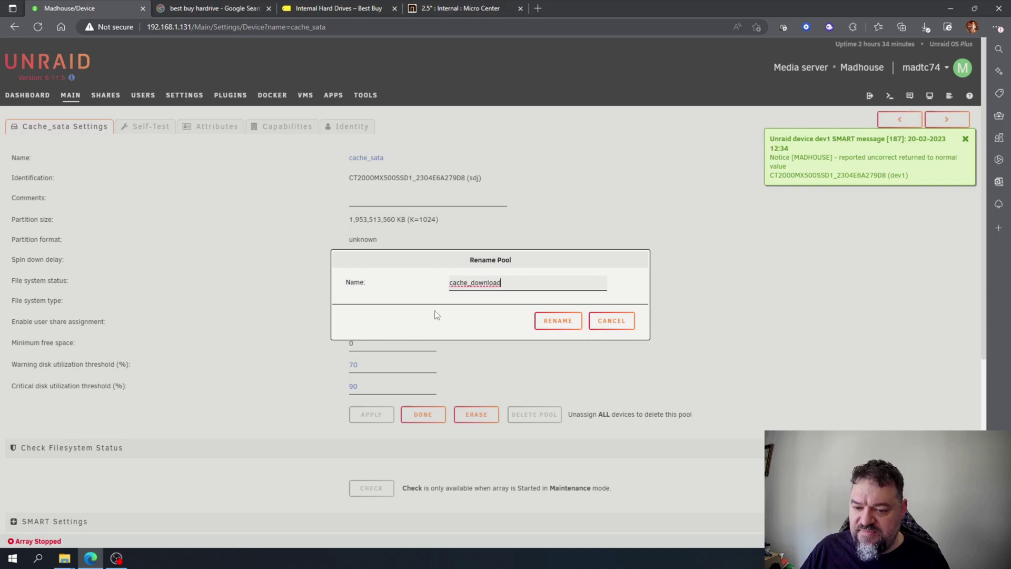
{"action": "left_click", "coordinate": [543, 326]}
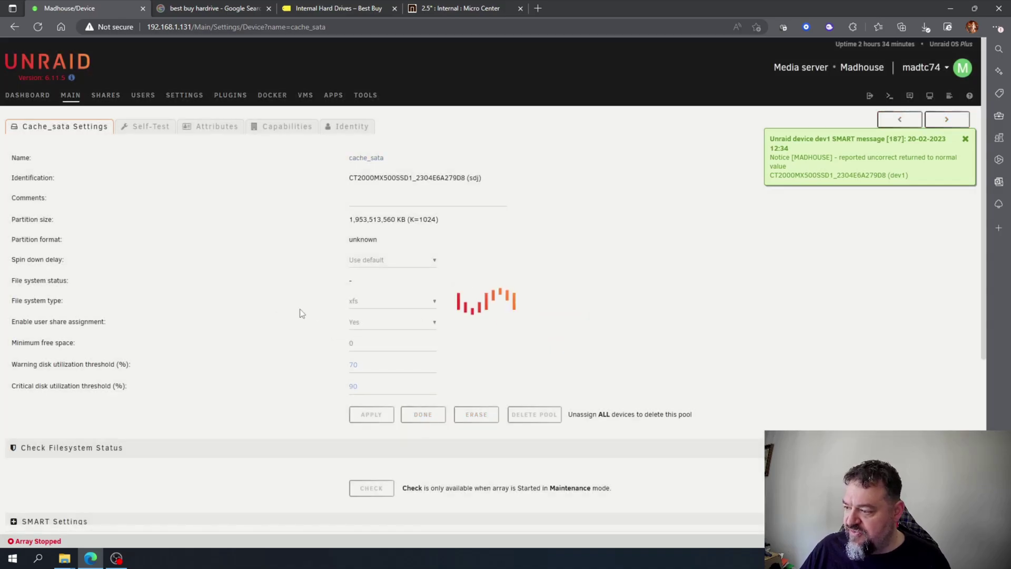
{"action": "scroll", "coordinate": [291, 277], "scroll_direction": "down", "scroll_amount": 1}
{"action": "scroll", "coordinate": [284, 301], "scroll_direction": "down", "scroll_amount": 3}
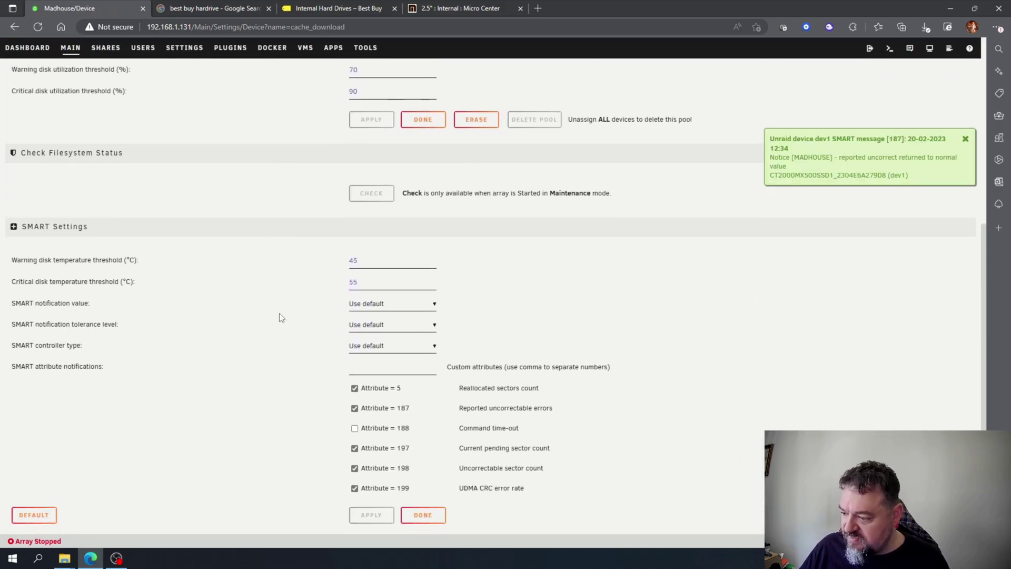
{"action": "left_click", "coordinate": [422, 513]}
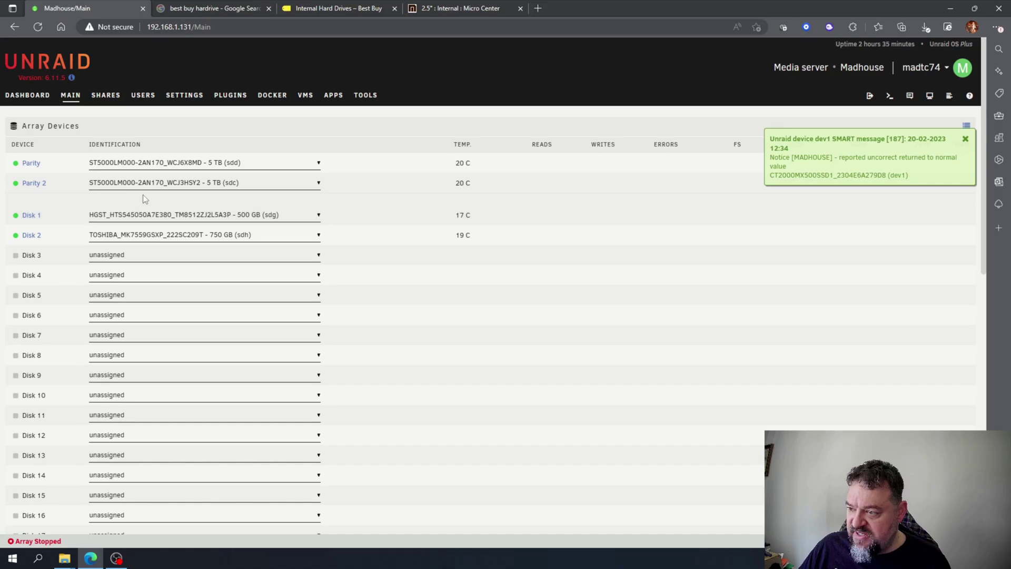
{"action": "scroll", "coordinate": [437, 369], "scroll_direction": "down", "scroll_amount": 4}
{"action": "scroll", "coordinate": [433, 372], "scroll_direction": "down", "scroll_amount": 4}
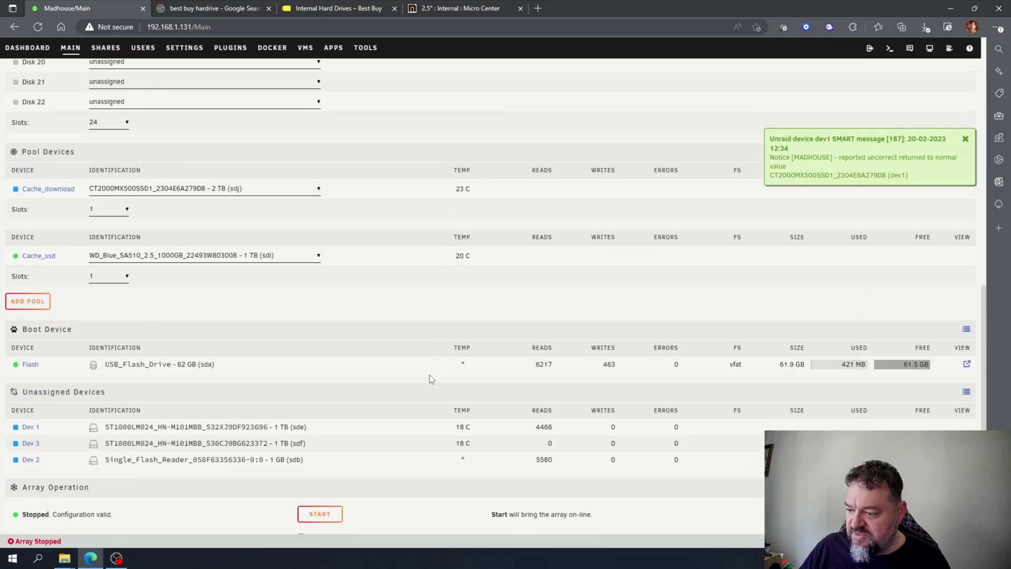
Start the array with the new Cache_download pool and go to the User Shares list
{"action": "left_click", "coordinate": [321, 460]}
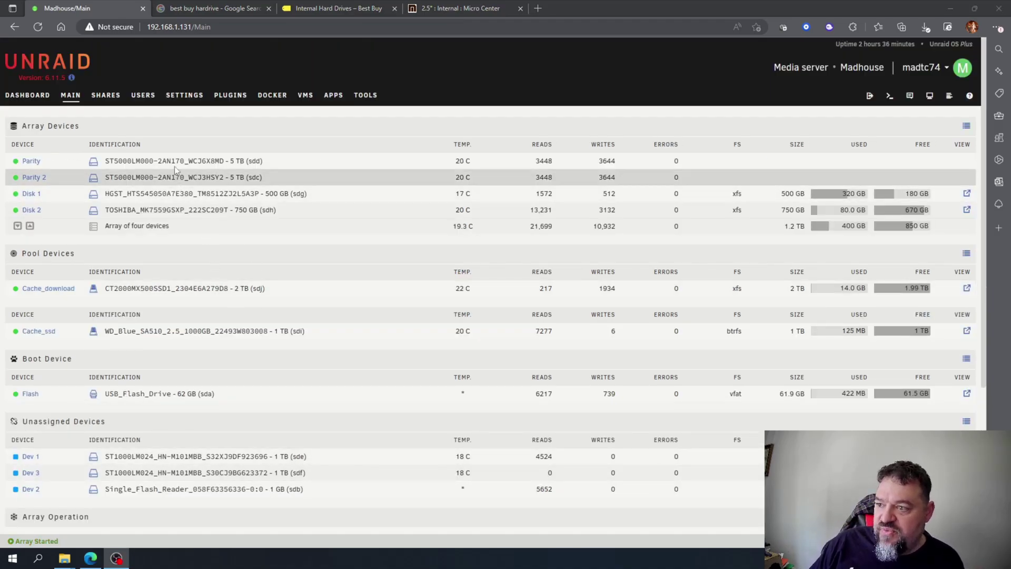
{"action": "left_click", "coordinate": [105, 96]}
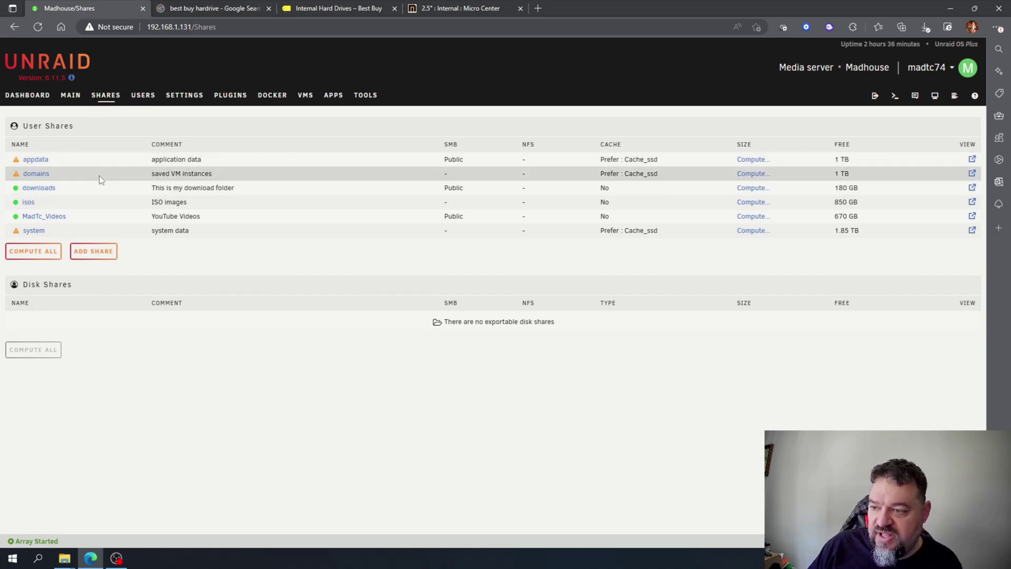
Set the downloads share's Use cache pool to Yes with Cache_download and apply it
{"action": "left_click", "coordinate": [38, 189]}
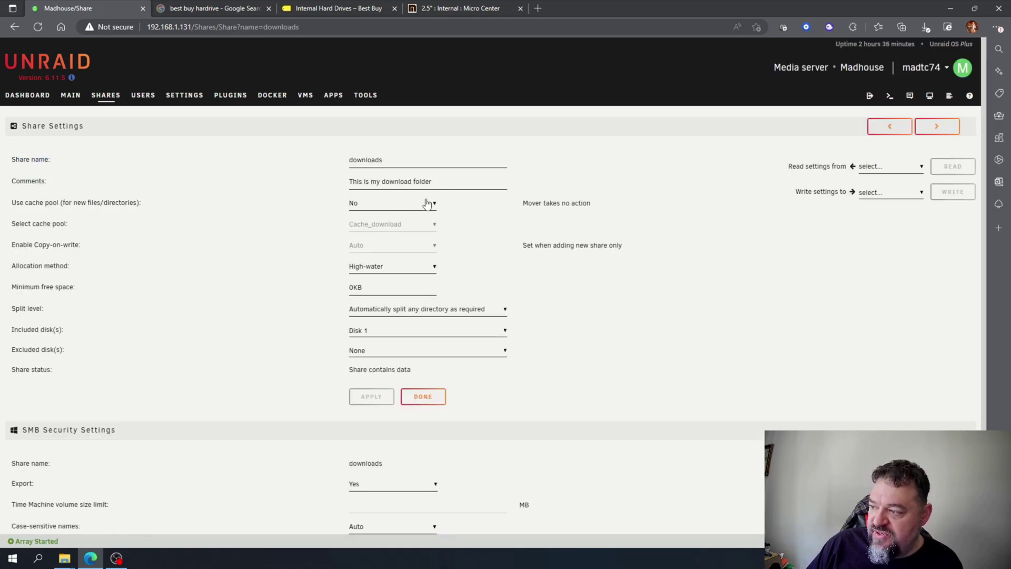
{"action": "left_click", "coordinate": [431, 203]}
{"action": "left_click", "coordinate": [411, 228]}
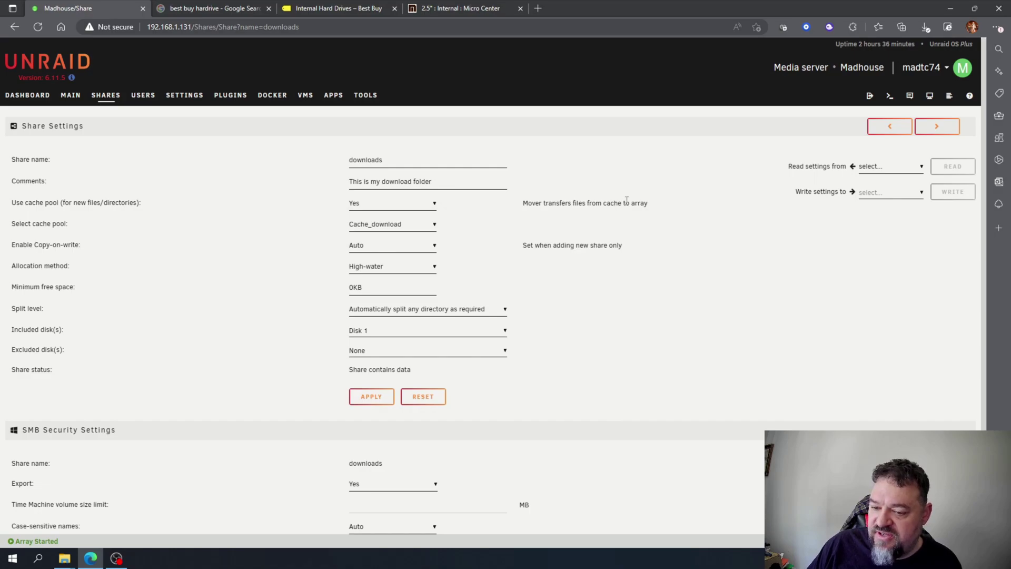
{"action": "left_click", "coordinate": [370, 400]}
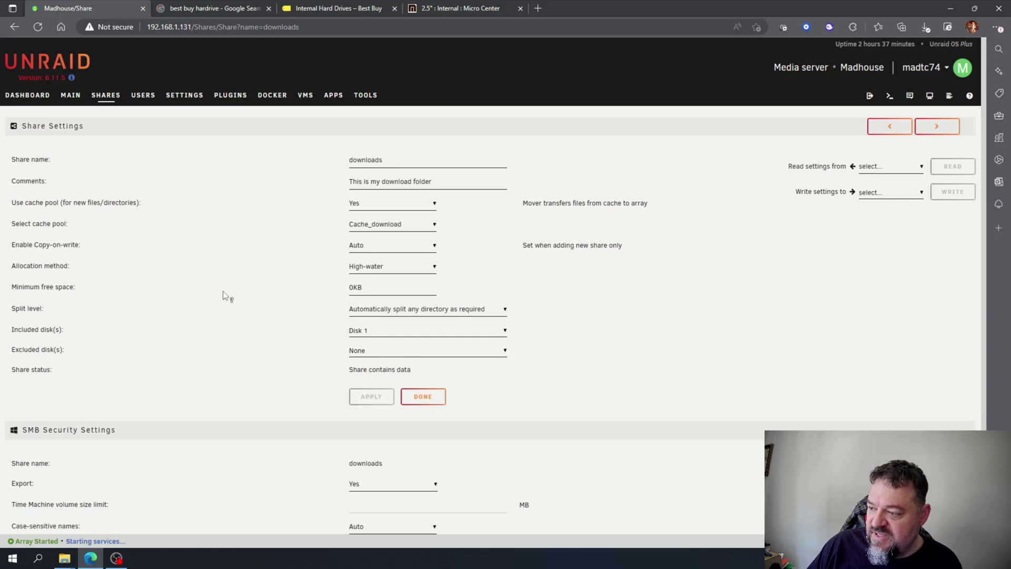
{"action": "left_click", "coordinate": [426, 397]}
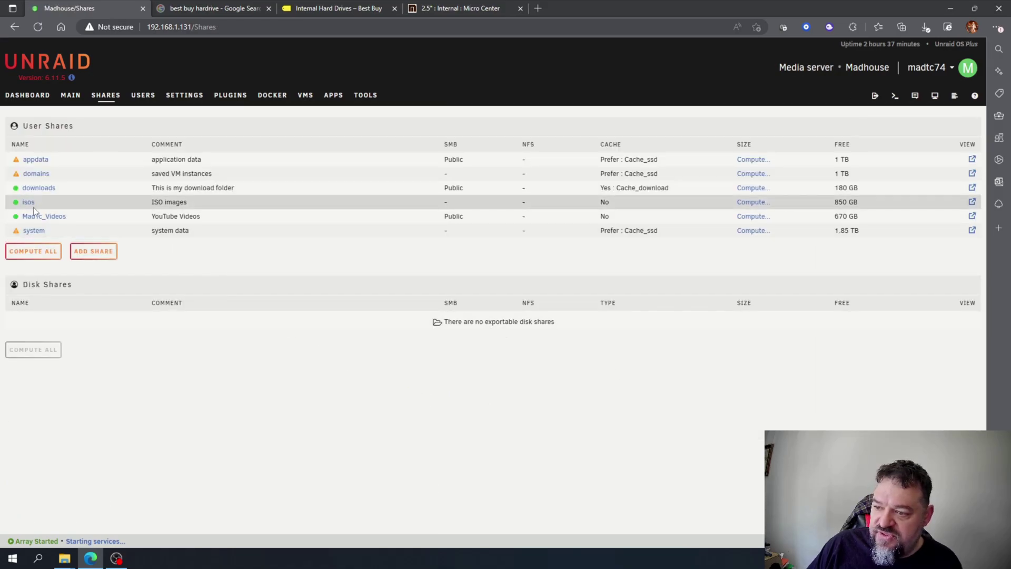
Set the isos share's Use cache pool to Yes with Cache_download and apply it
{"action": "left_click", "coordinate": [28, 202]}
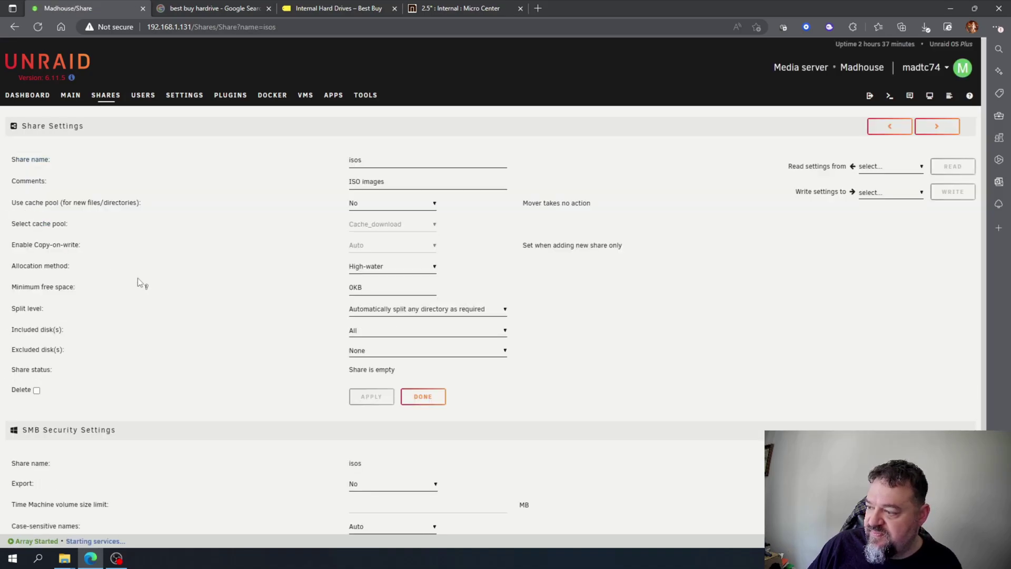
{"action": "left_click", "coordinate": [424, 203]}
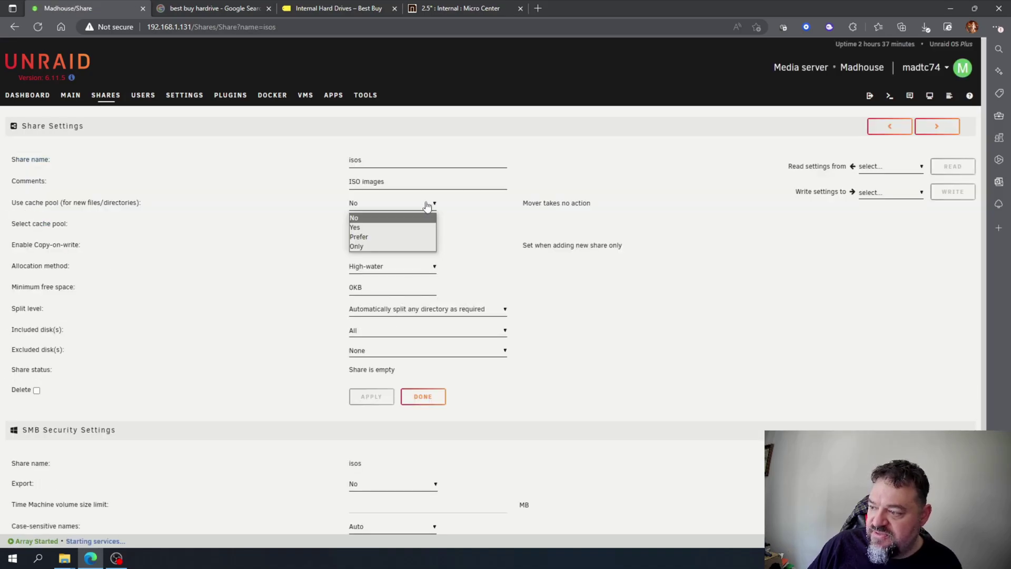
{"action": "left_click", "coordinate": [396, 231]}
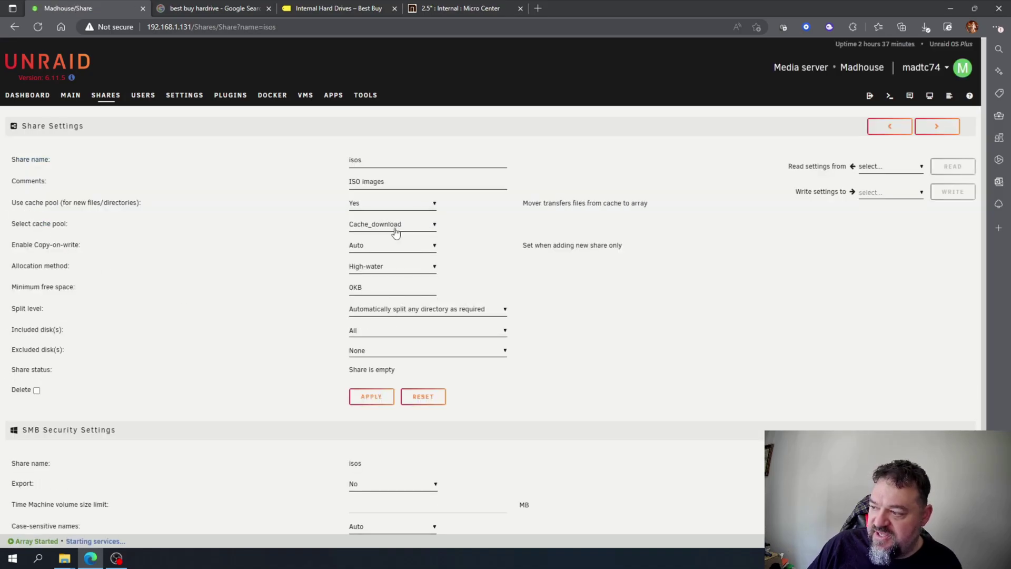
{"action": "left_click", "coordinate": [379, 396]}
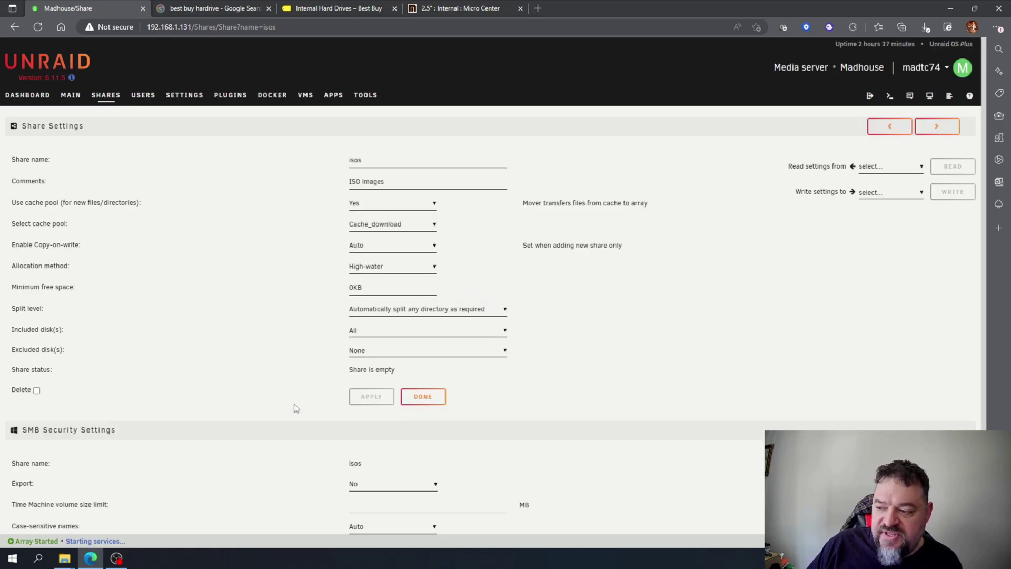
{"action": "left_click", "coordinate": [423, 397]}
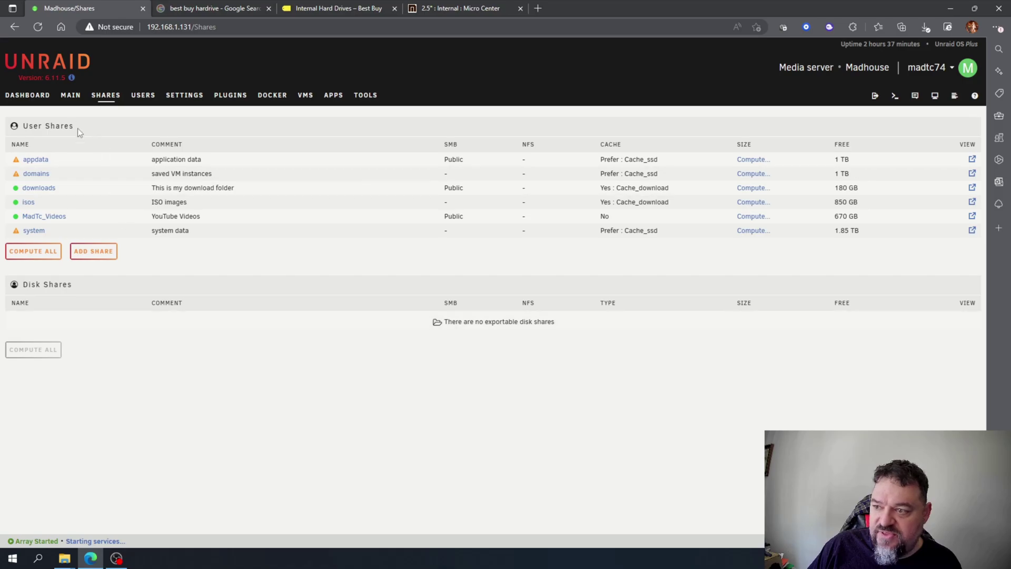
After checking Main, reopen the downloads share and settle its Use cache pool on Prefer
{"action": "left_click", "coordinate": [70, 96]}
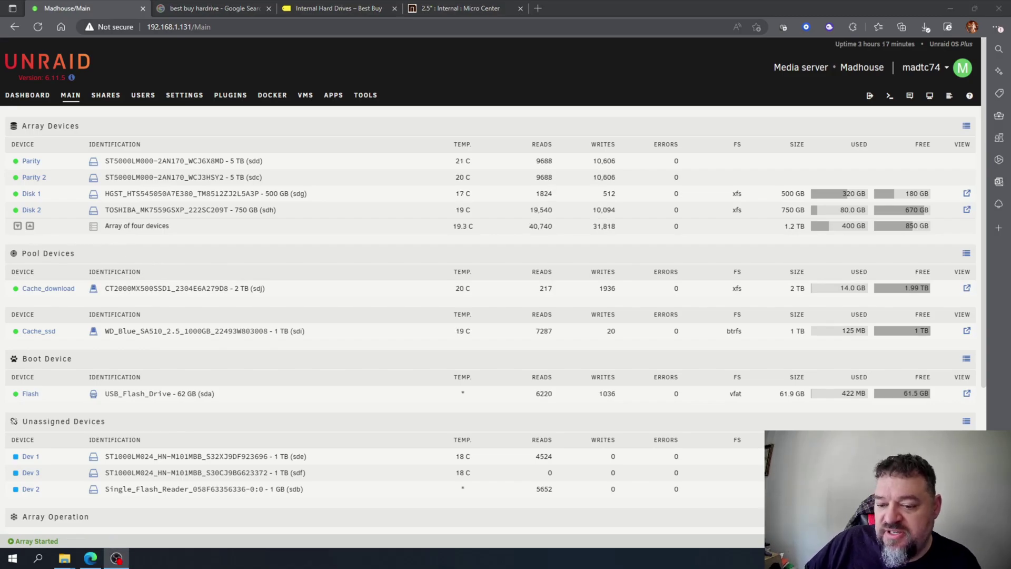
{"action": "left_click", "coordinate": [106, 95]}
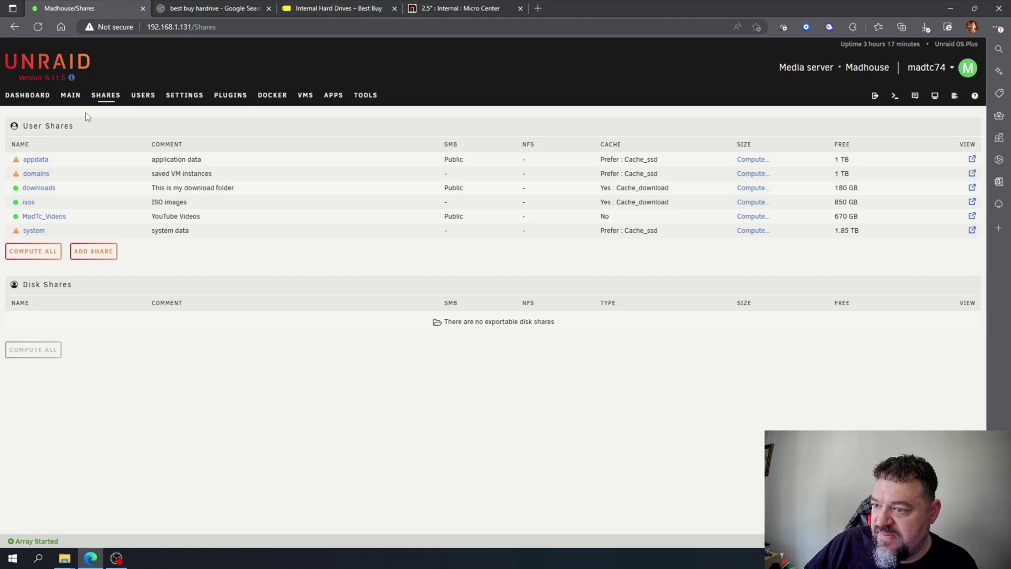
{"action": "left_click", "coordinate": [38, 188]}
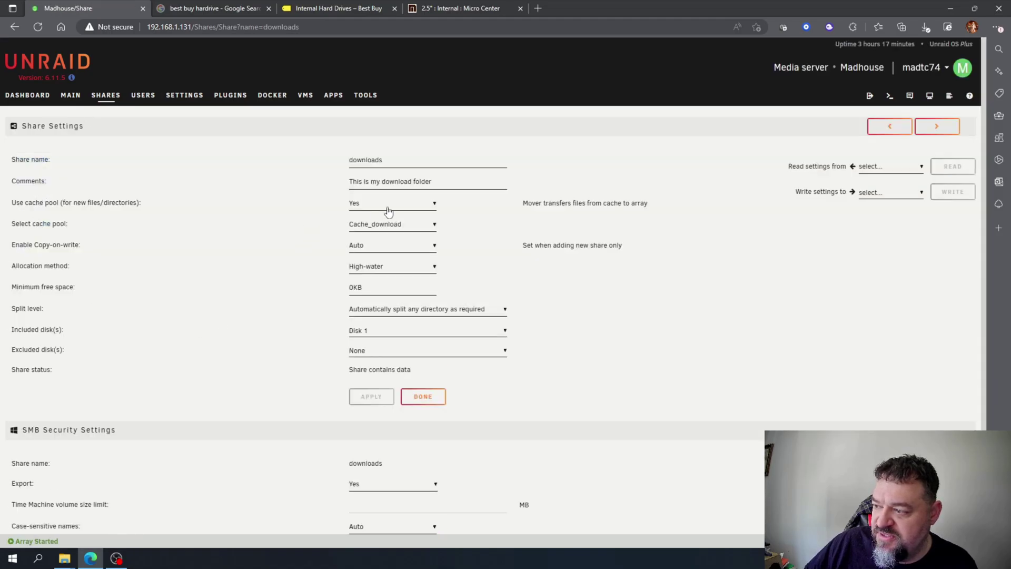
{"action": "left_click", "coordinate": [431, 205]}
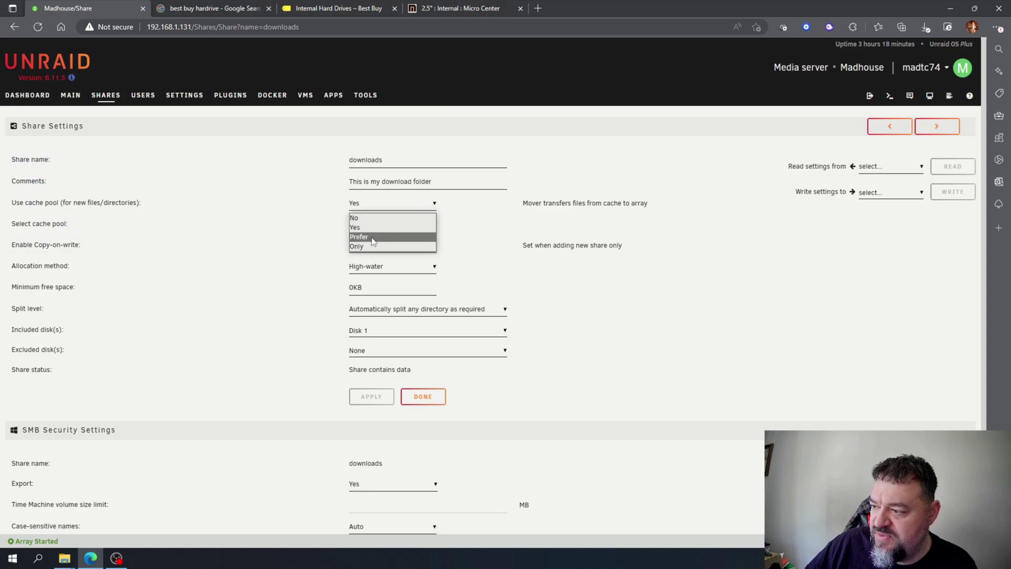
{"action": "left_click", "coordinate": [362, 218]}
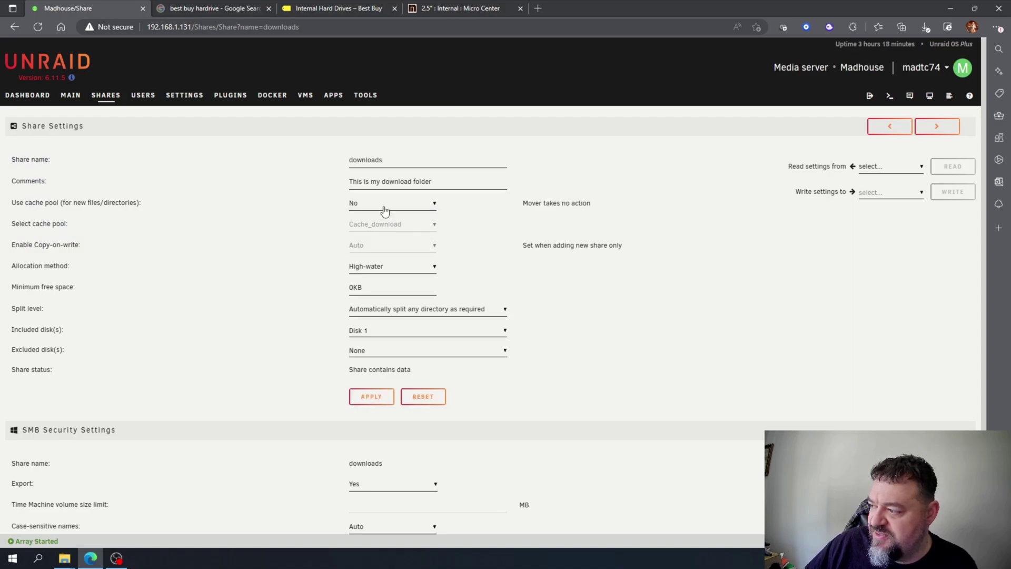
{"action": "left_click", "coordinate": [385, 207]}
{"action": "left_click", "coordinate": [362, 228]}
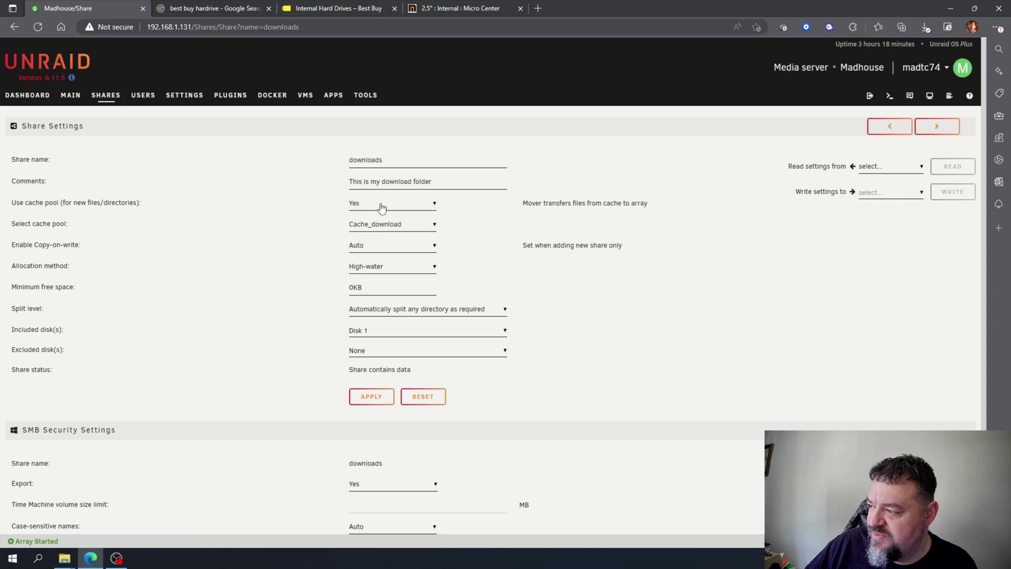
{"action": "left_click", "coordinate": [381, 207]}
{"action": "left_click", "coordinate": [363, 236]}
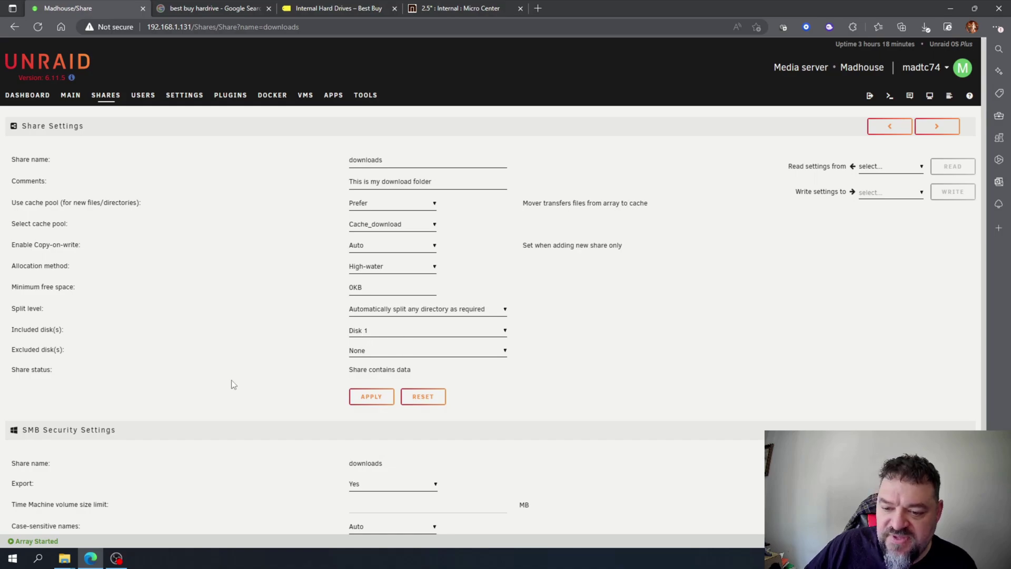
Apply the Prefer: Cache_download setting and return to the User Shares list
{"action": "left_click", "coordinate": [371, 397]}
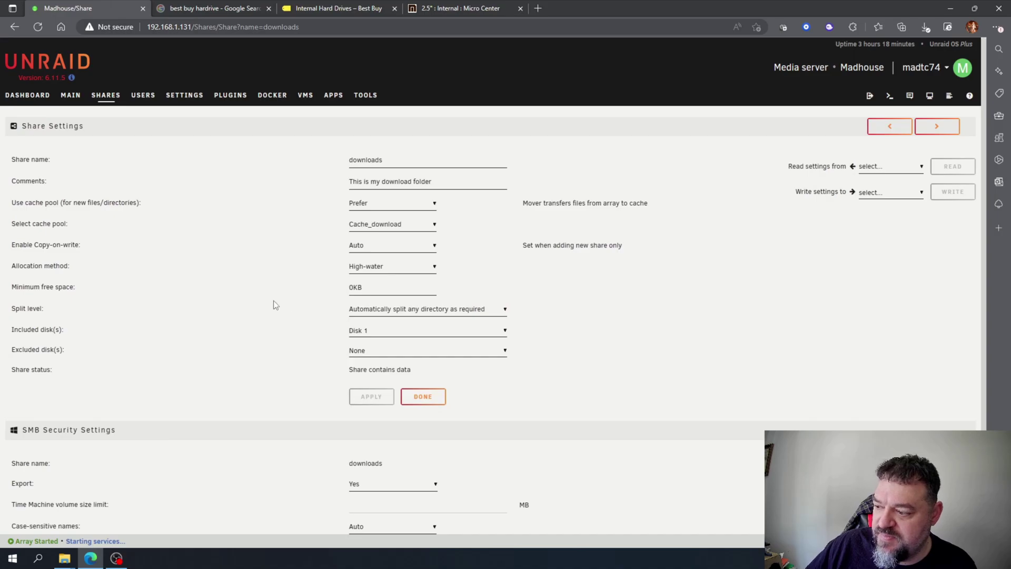
{"action": "left_click", "coordinate": [415, 398]}
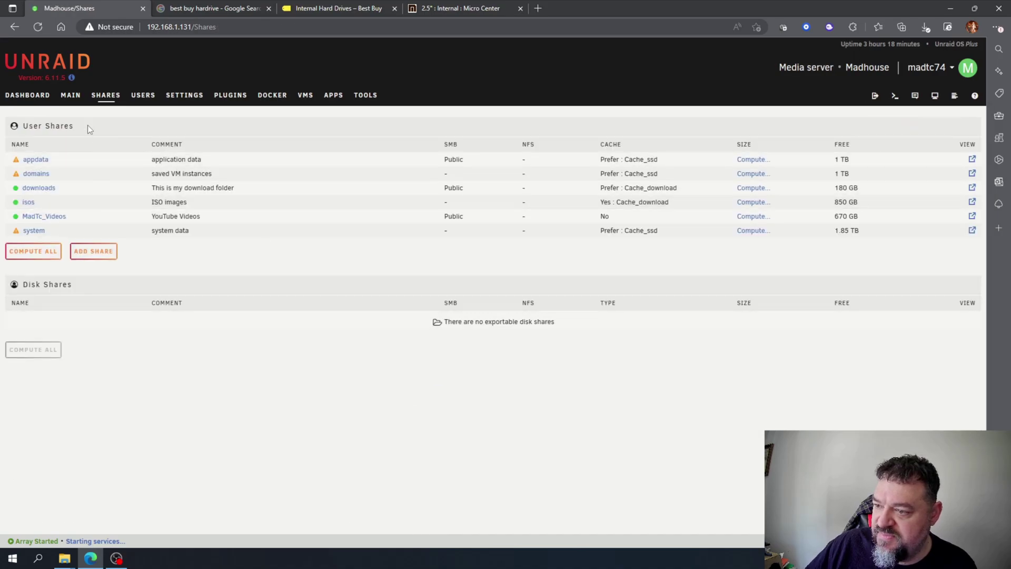
Run the mover from Main's Array Operation, then browse /mnt/cache_download showing the downloads folder
{"action": "left_click", "coordinate": [71, 96]}
{"action": "scroll", "coordinate": [271, 282], "scroll_direction": "down", "scroll_amount": 5}
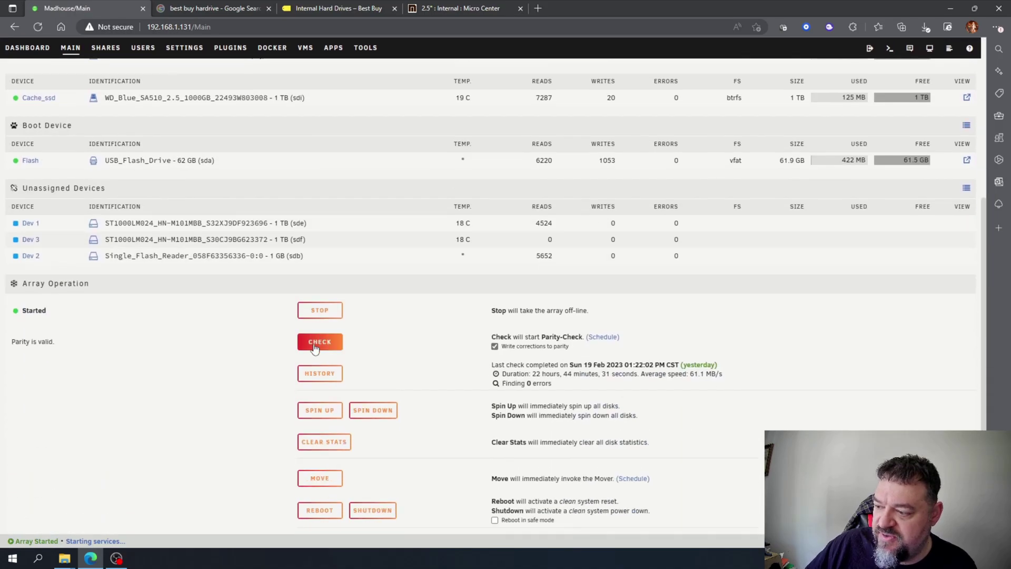
{"action": "left_click", "coordinate": [321, 478]}
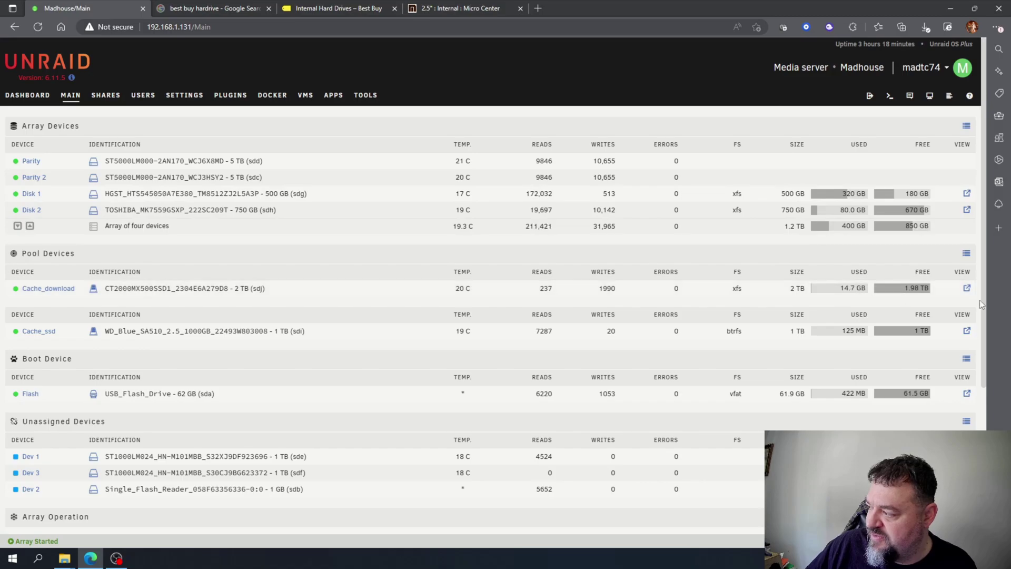
{"action": "left_click", "coordinate": [966, 287]}
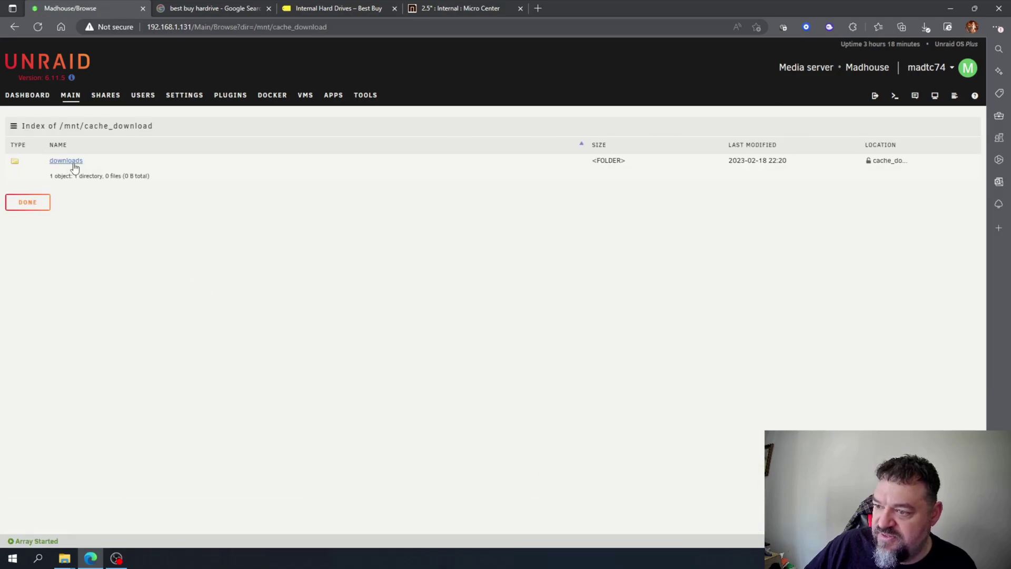